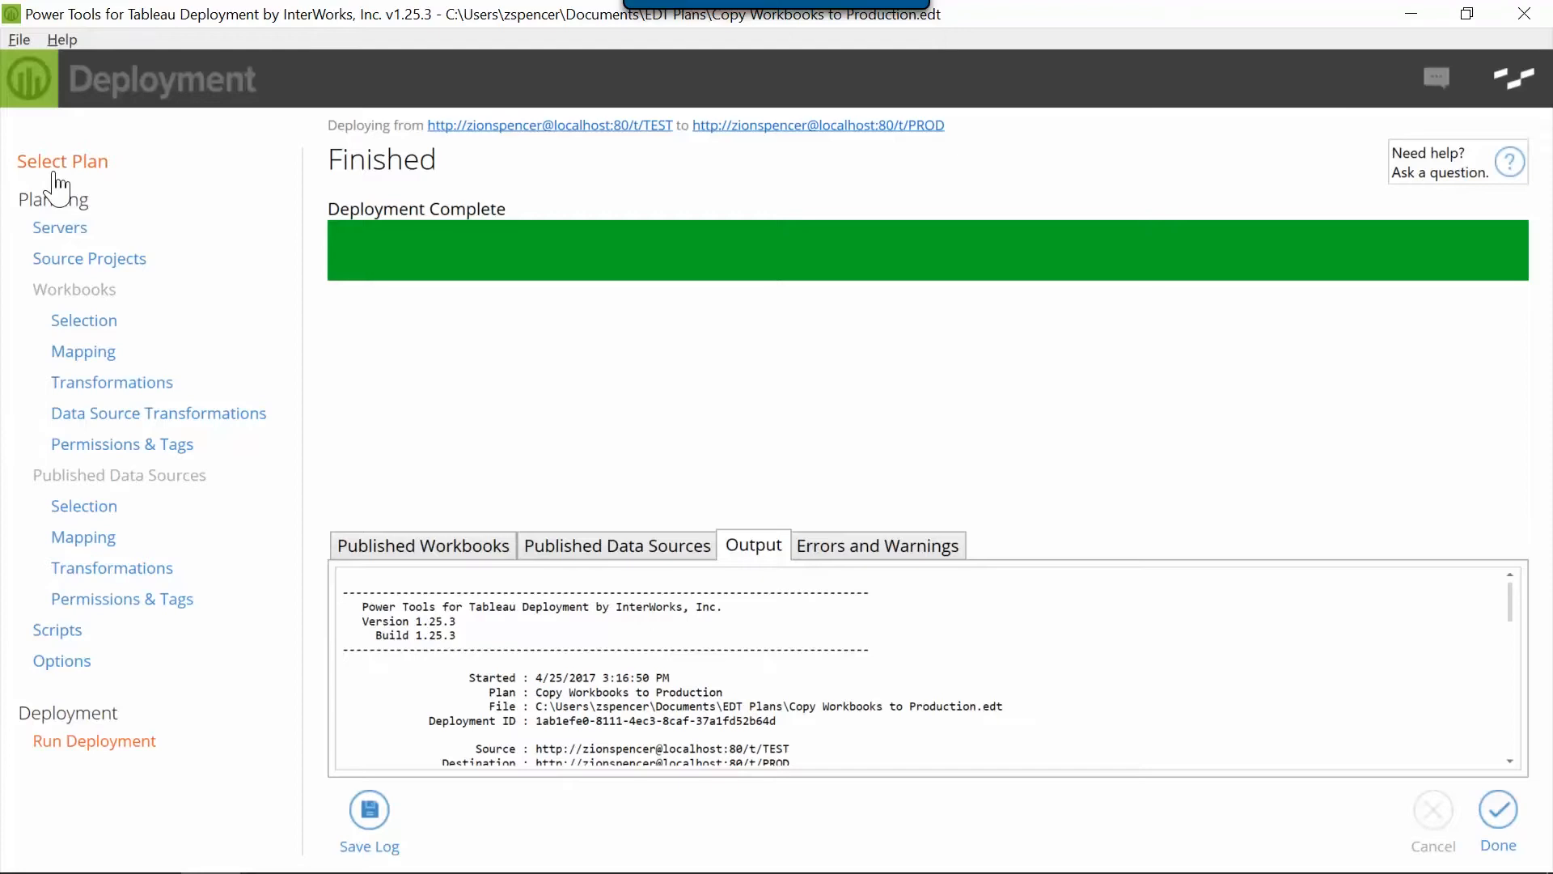
Return to the plan list, switch to Tableau Server, and open the Student Profile view in the TEST site's Approved project
{"action": "left_click", "coordinate": [55, 172]}
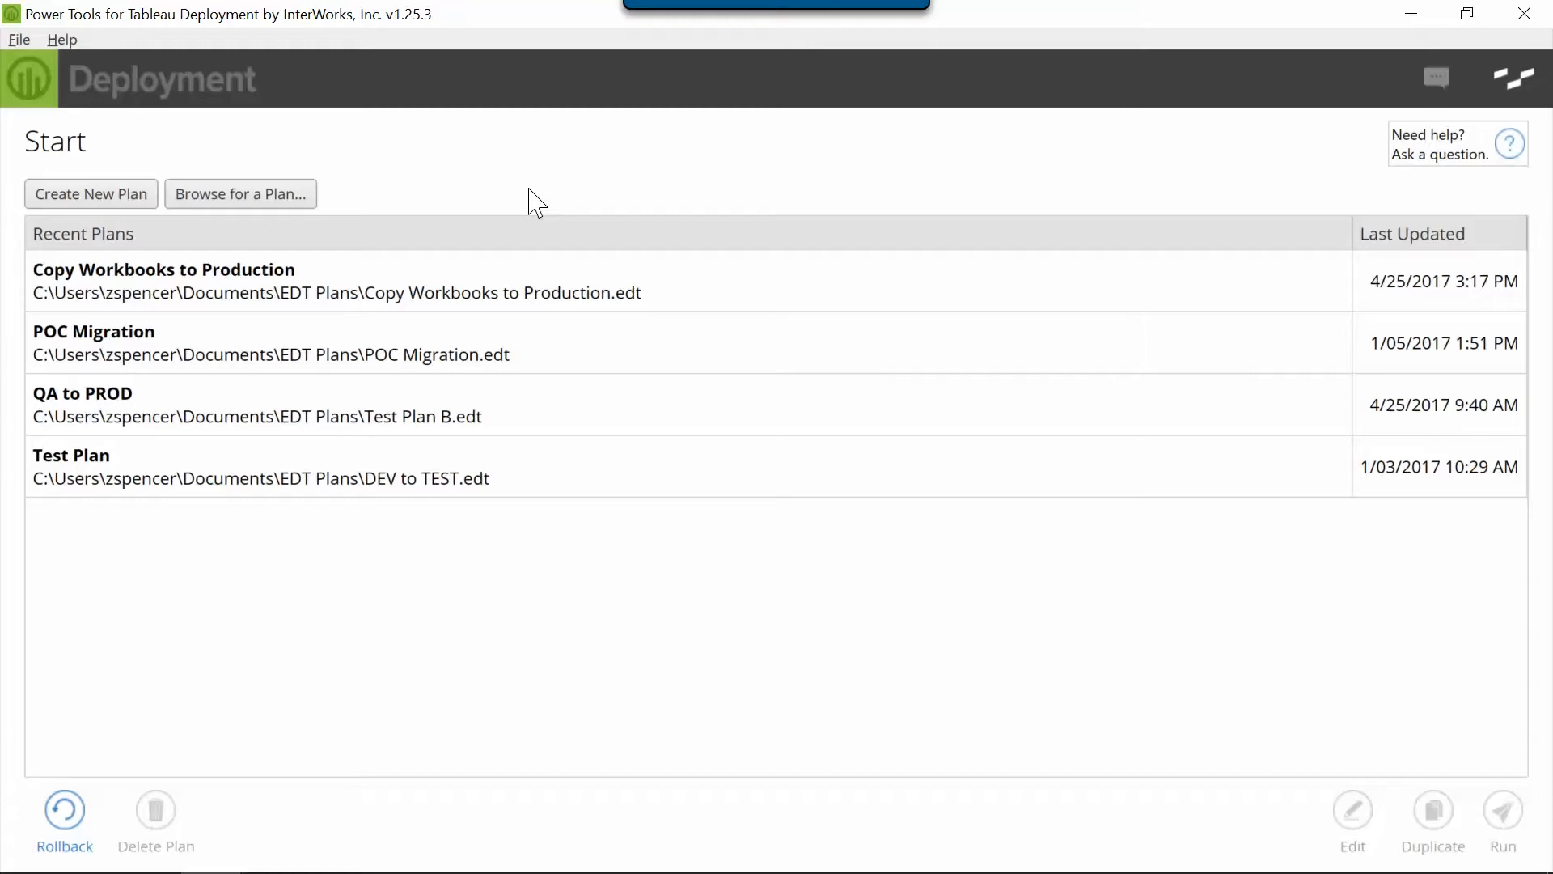
{"action": "key", "text": "alt+Tab"}
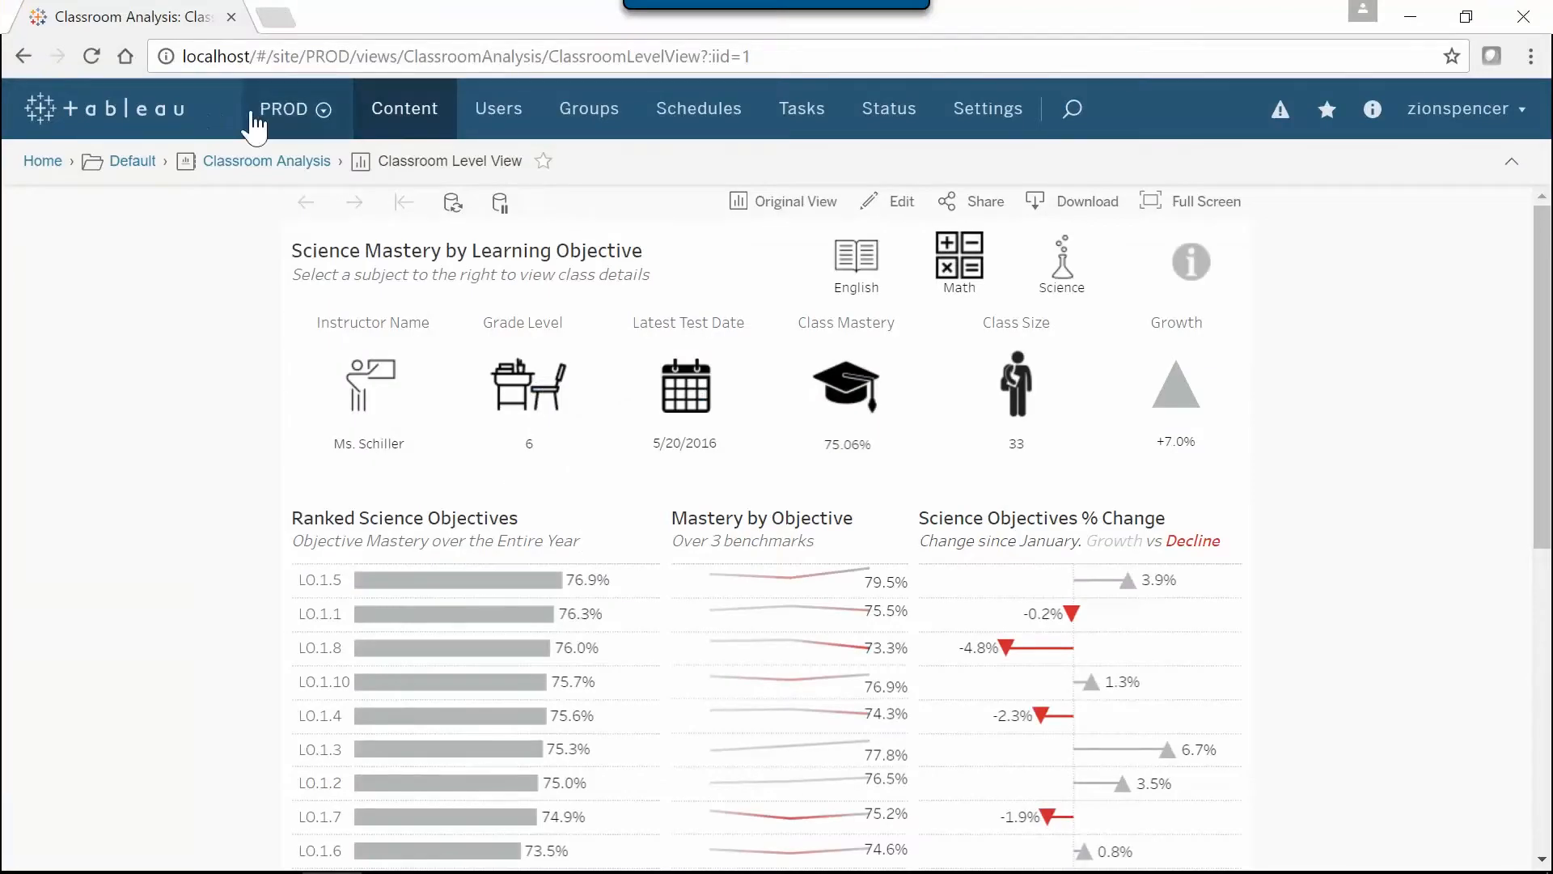
{"action": "left_click", "coordinate": [251, 114]}
{"action": "left_click", "coordinate": [311, 304]}
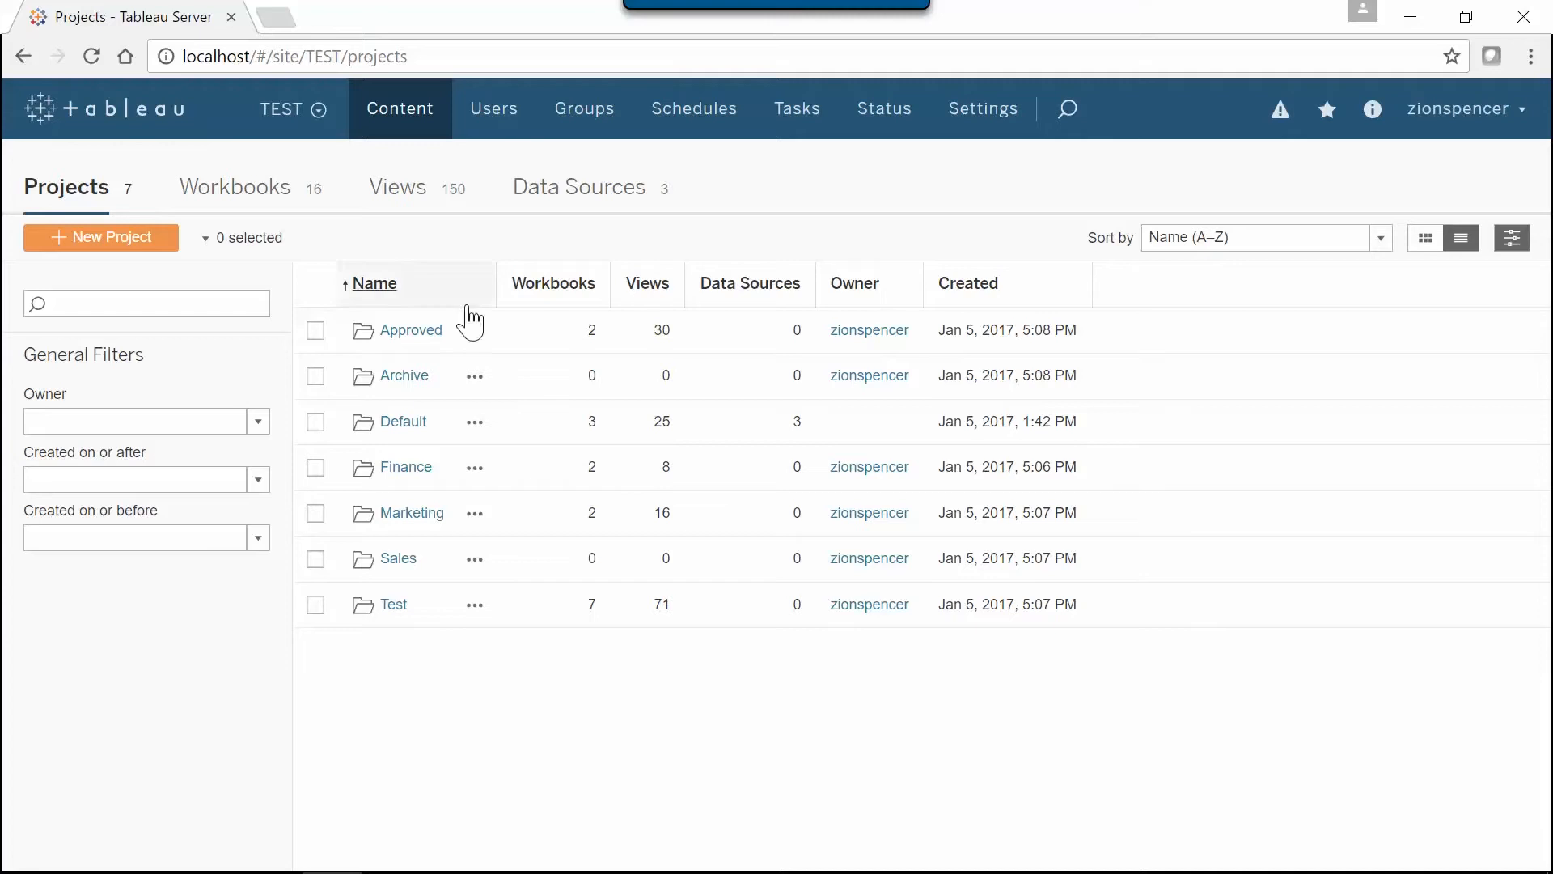
{"action": "left_click", "coordinate": [422, 341]}
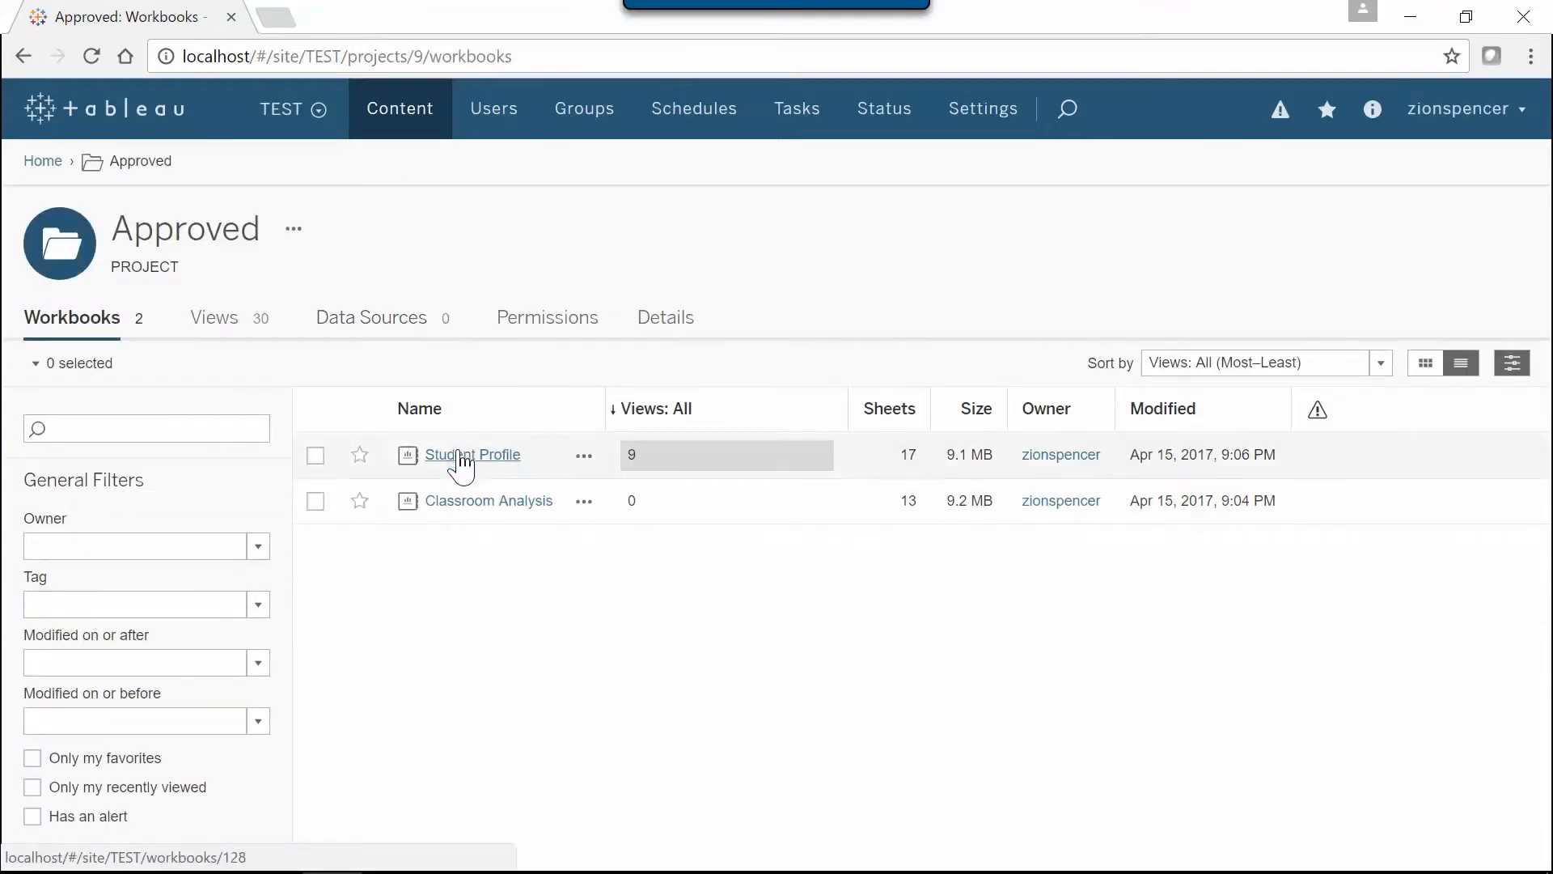
{"action": "left_click", "coordinate": [459, 456]}
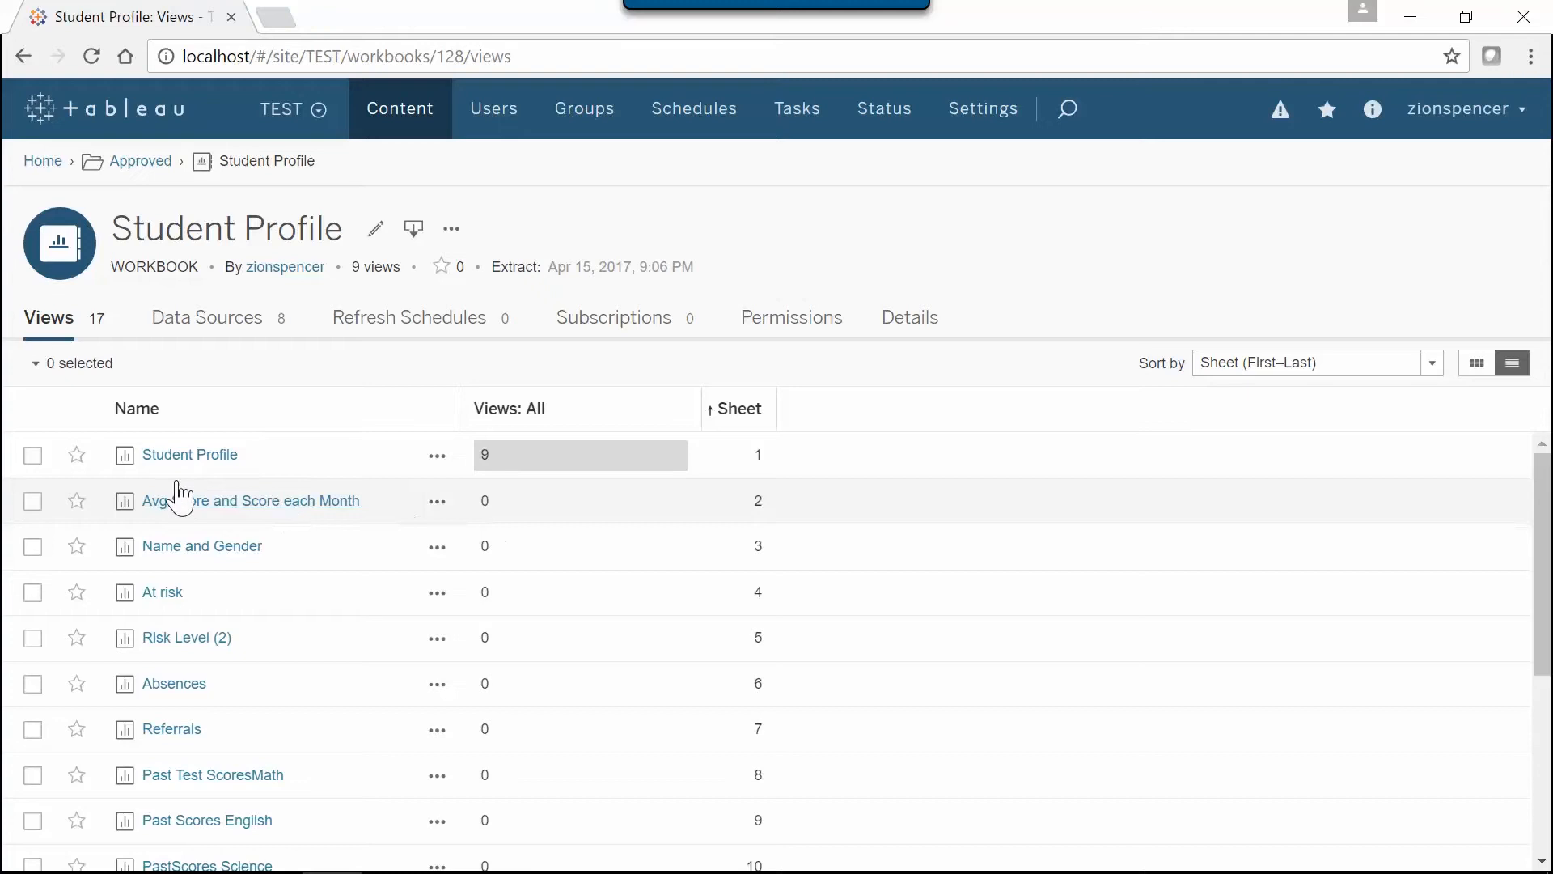
{"action": "left_click", "coordinate": [171, 453]}
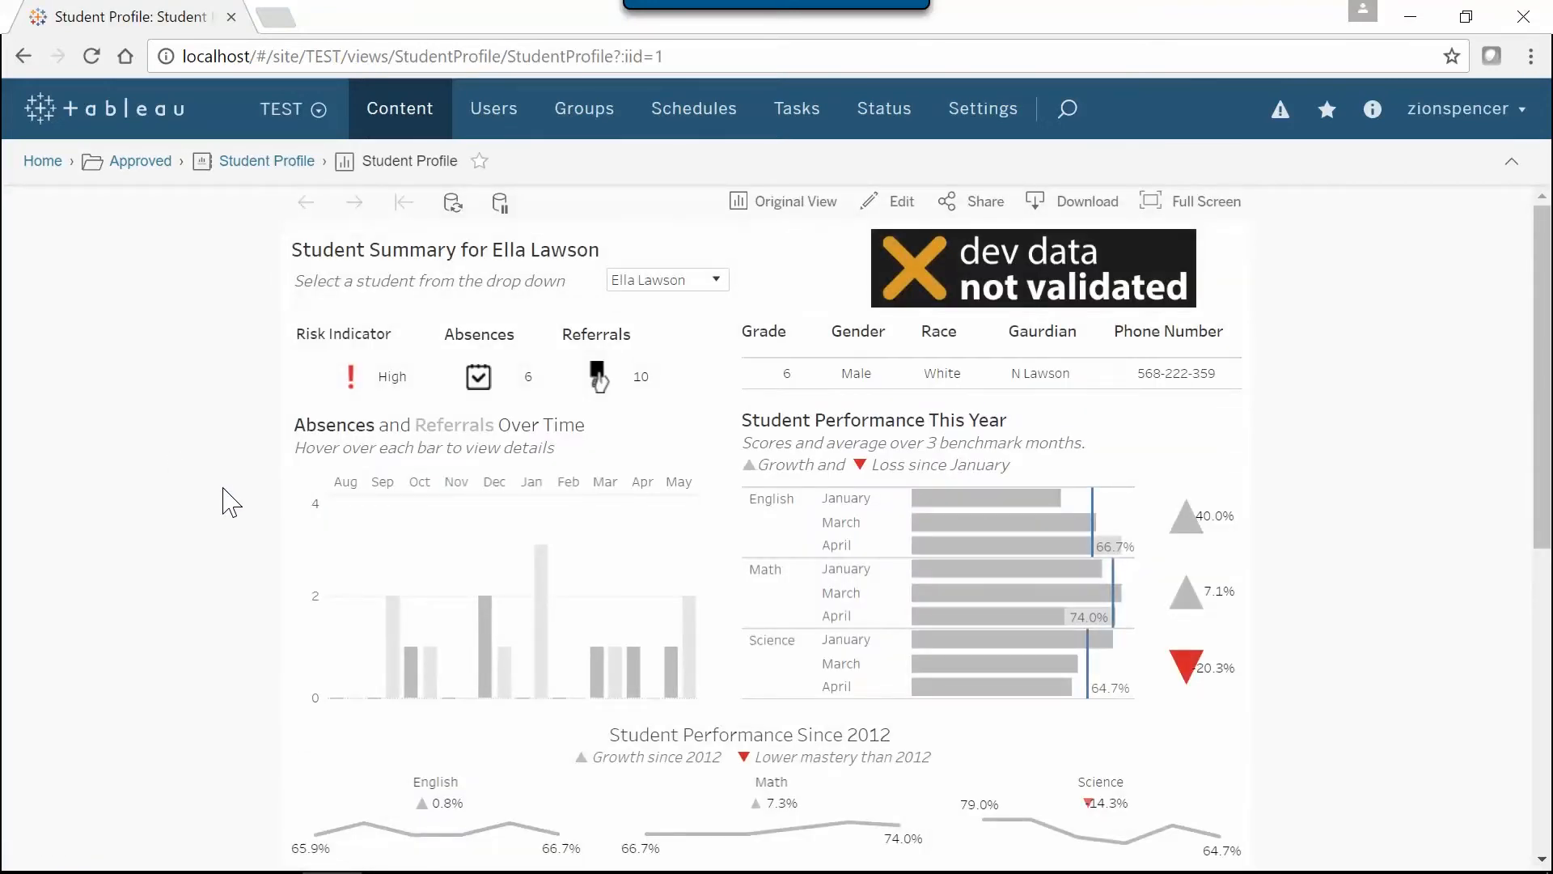
Tag the Student Profile view with "Approved" and save the tag
{"action": "scroll", "coordinate": [1412, 451], "scroll_direction": "down", "scroll_amount": 5}
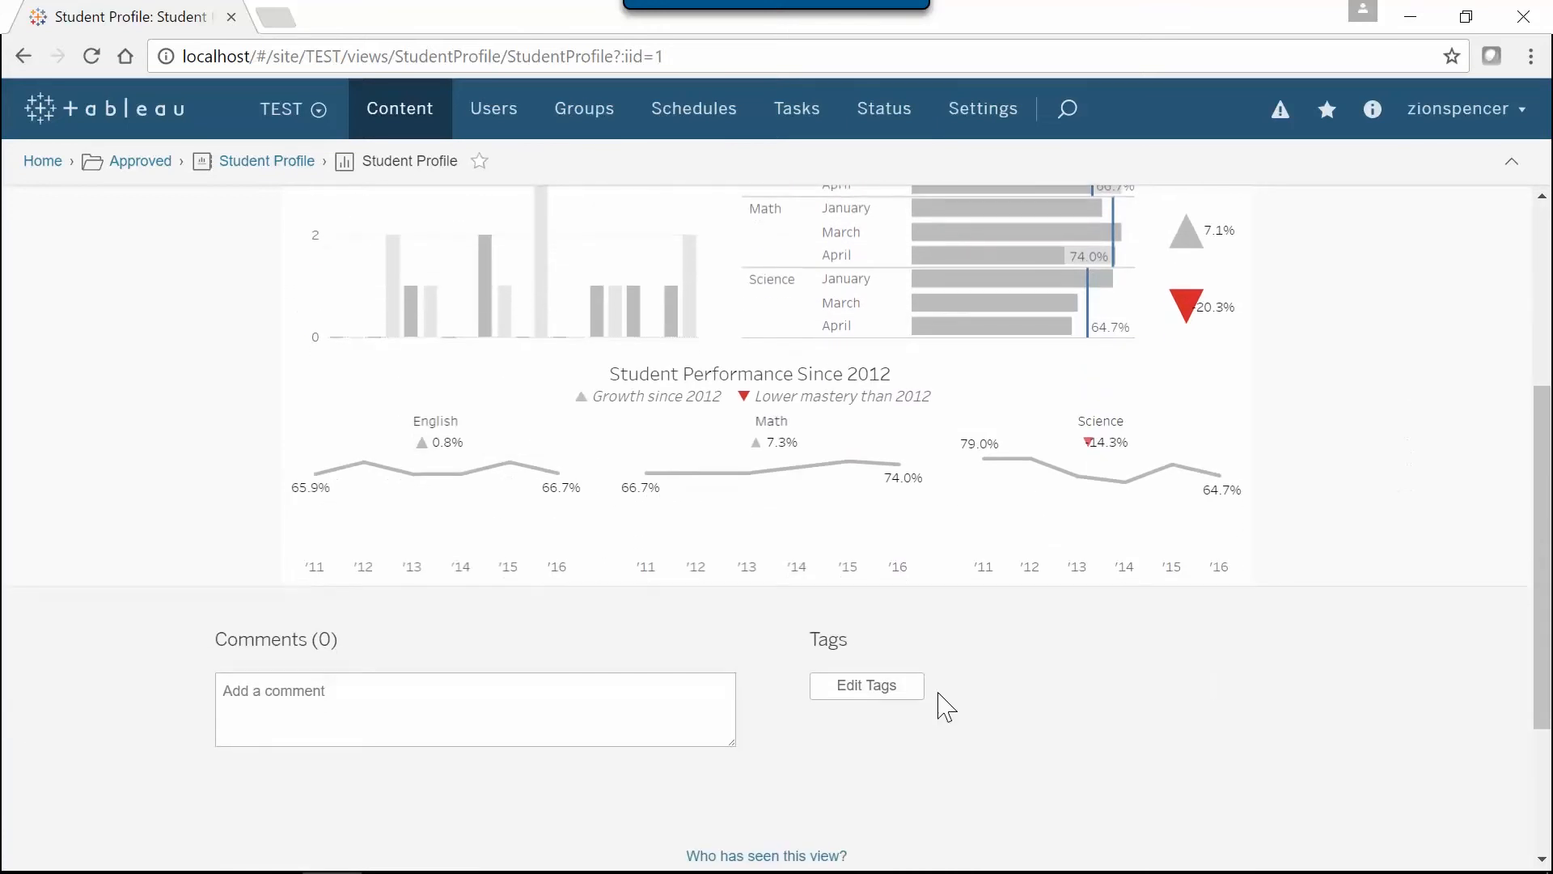
{"action": "left_click", "coordinate": [879, 683]}
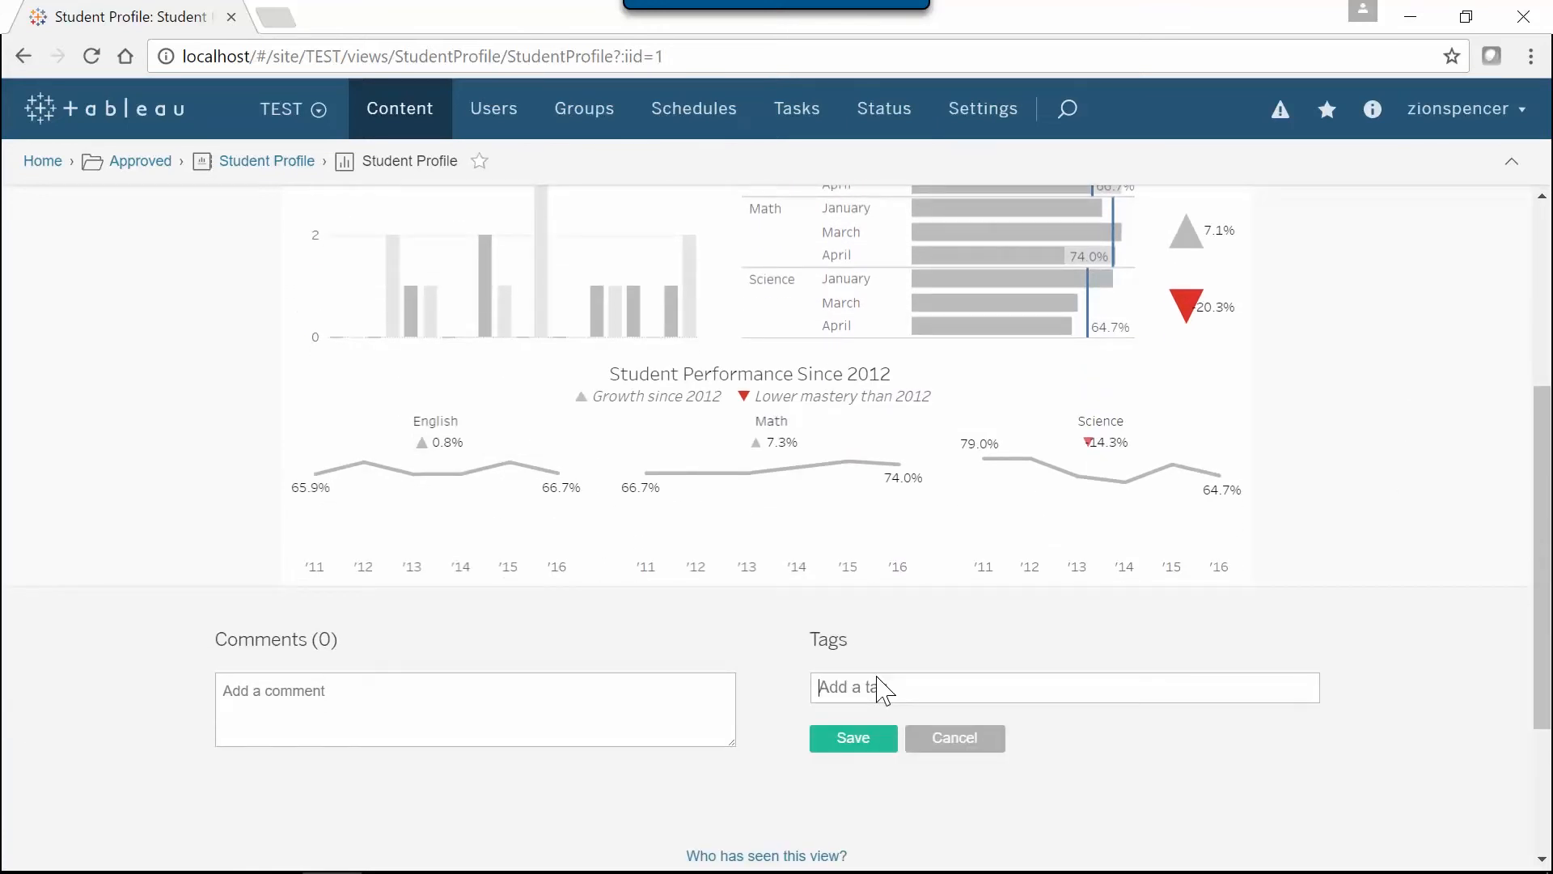
{"action": "type", "text": "Approved"}
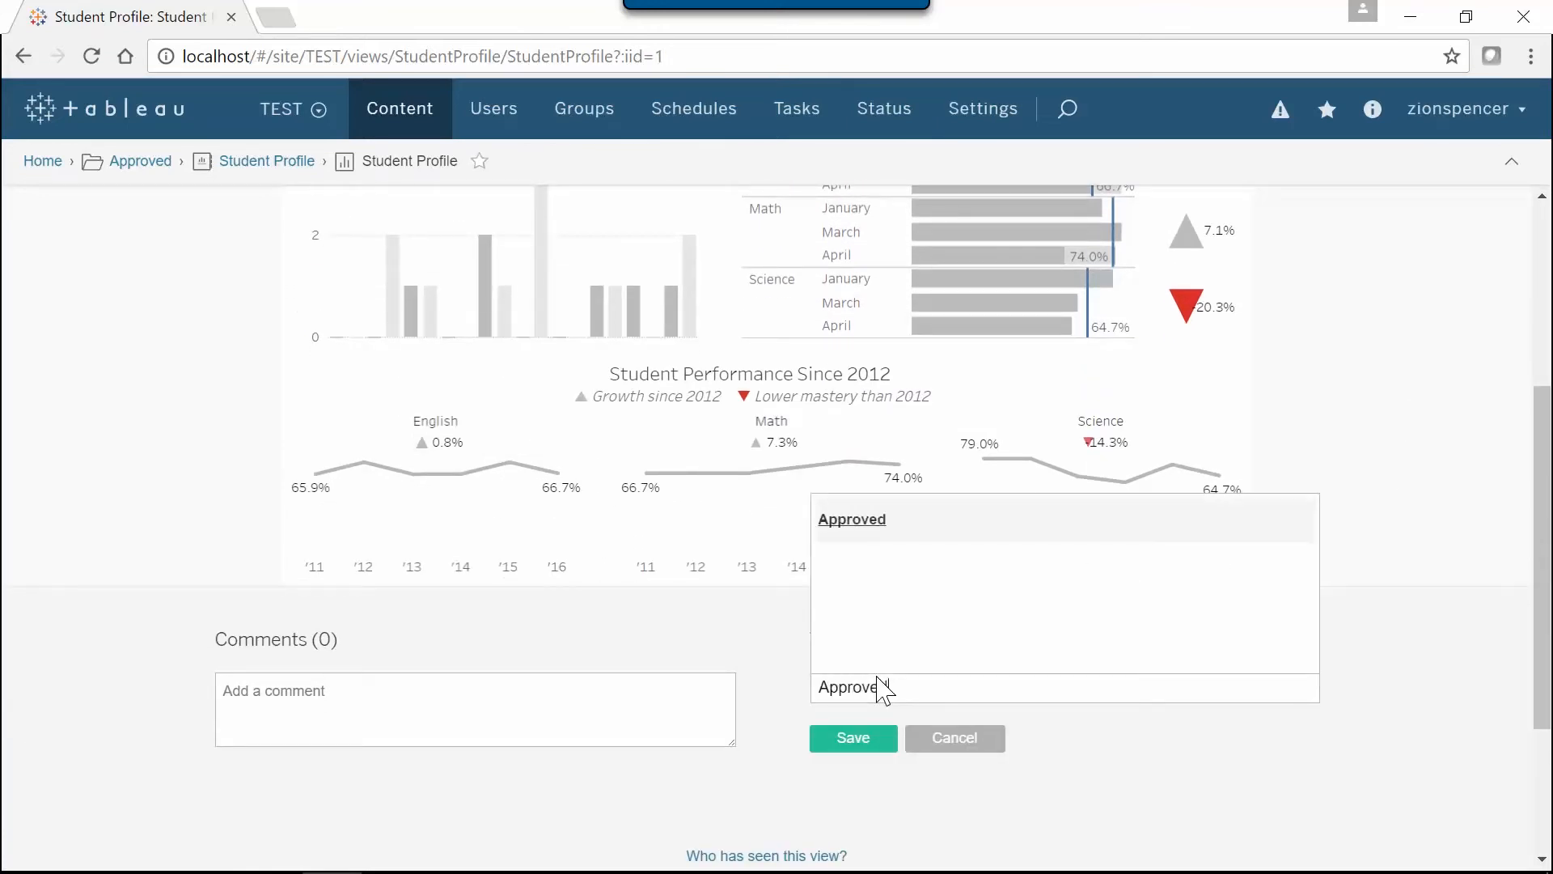
{"action": "left_click", "coordinate": [869, 750]}
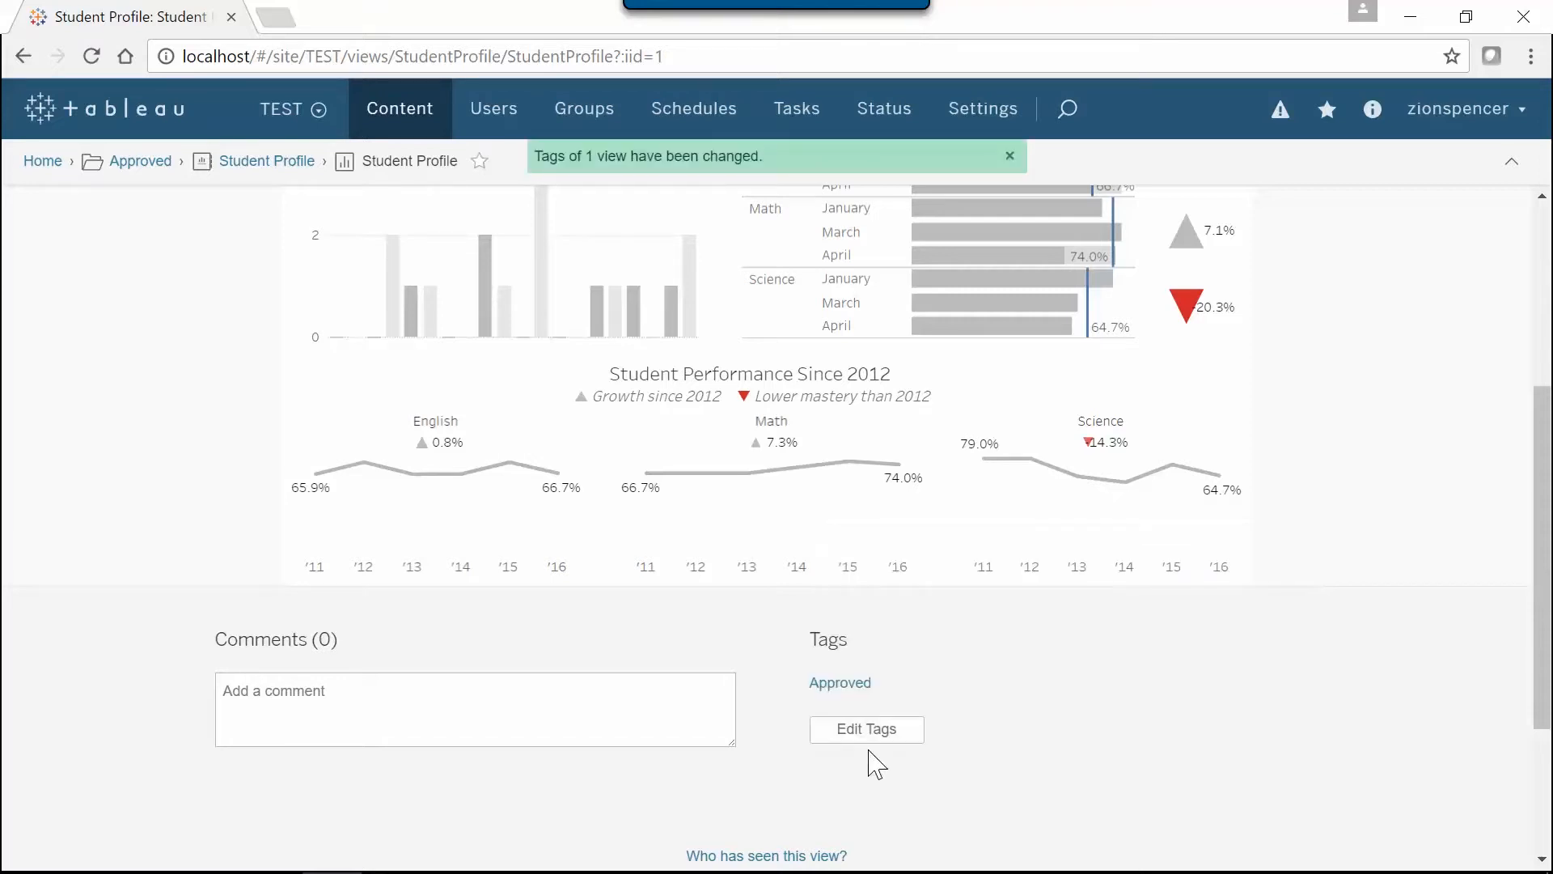
{"action": "scroll", "coordinate": [1446, 582], "scroll_direction": "up", "scroll_amount": 4}
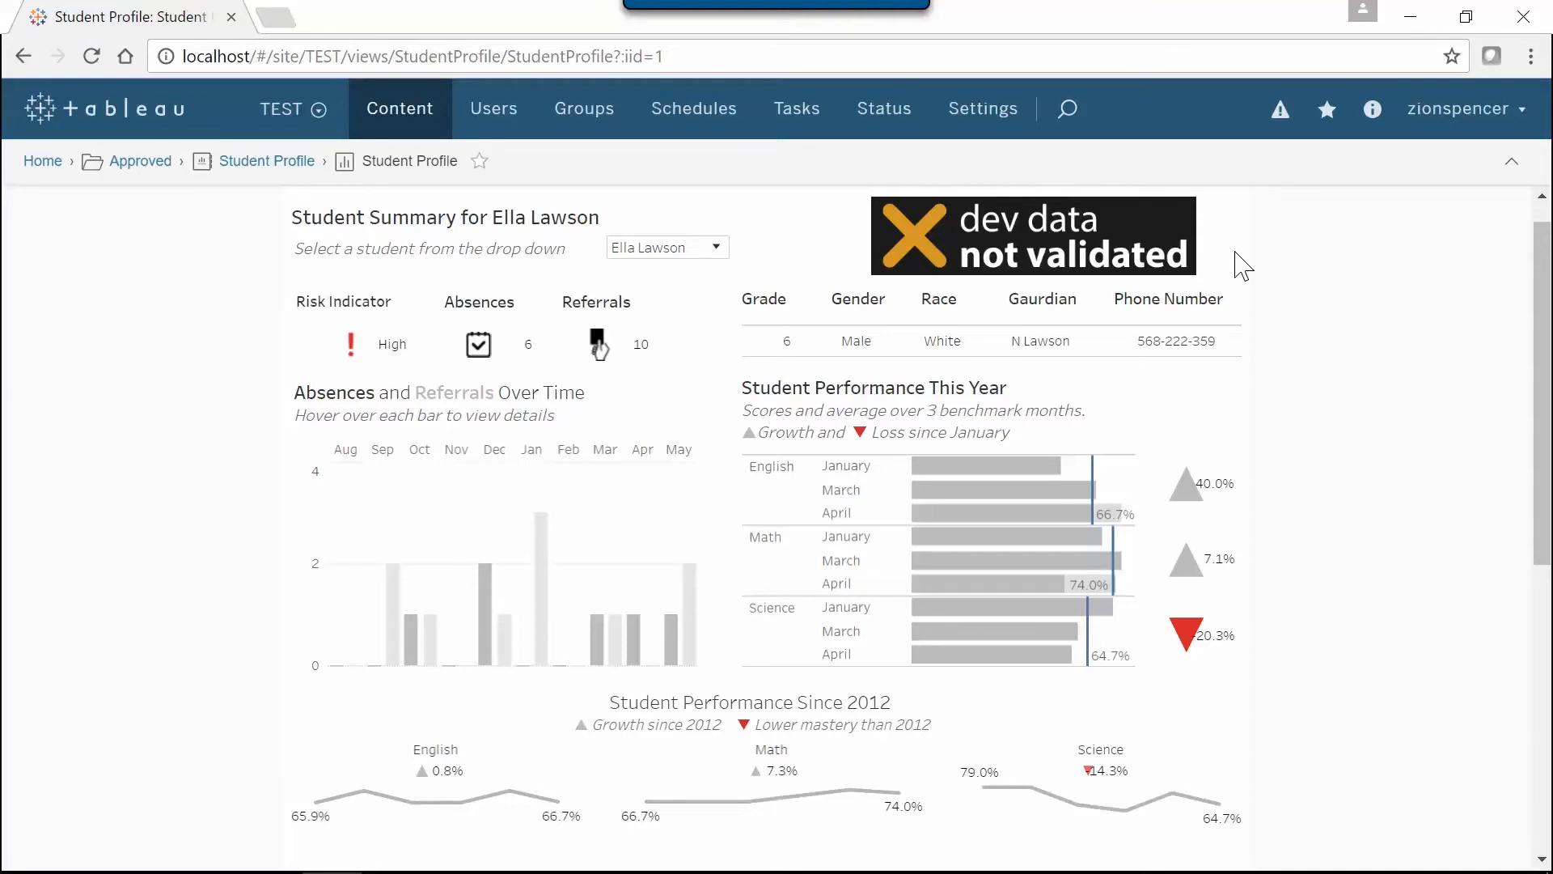
Switch to Power Tools Deployment and create a plan using the saved TEST connection as source and the saved PROD connection as destination
{"action": "key", "text": "alt+Tab"}
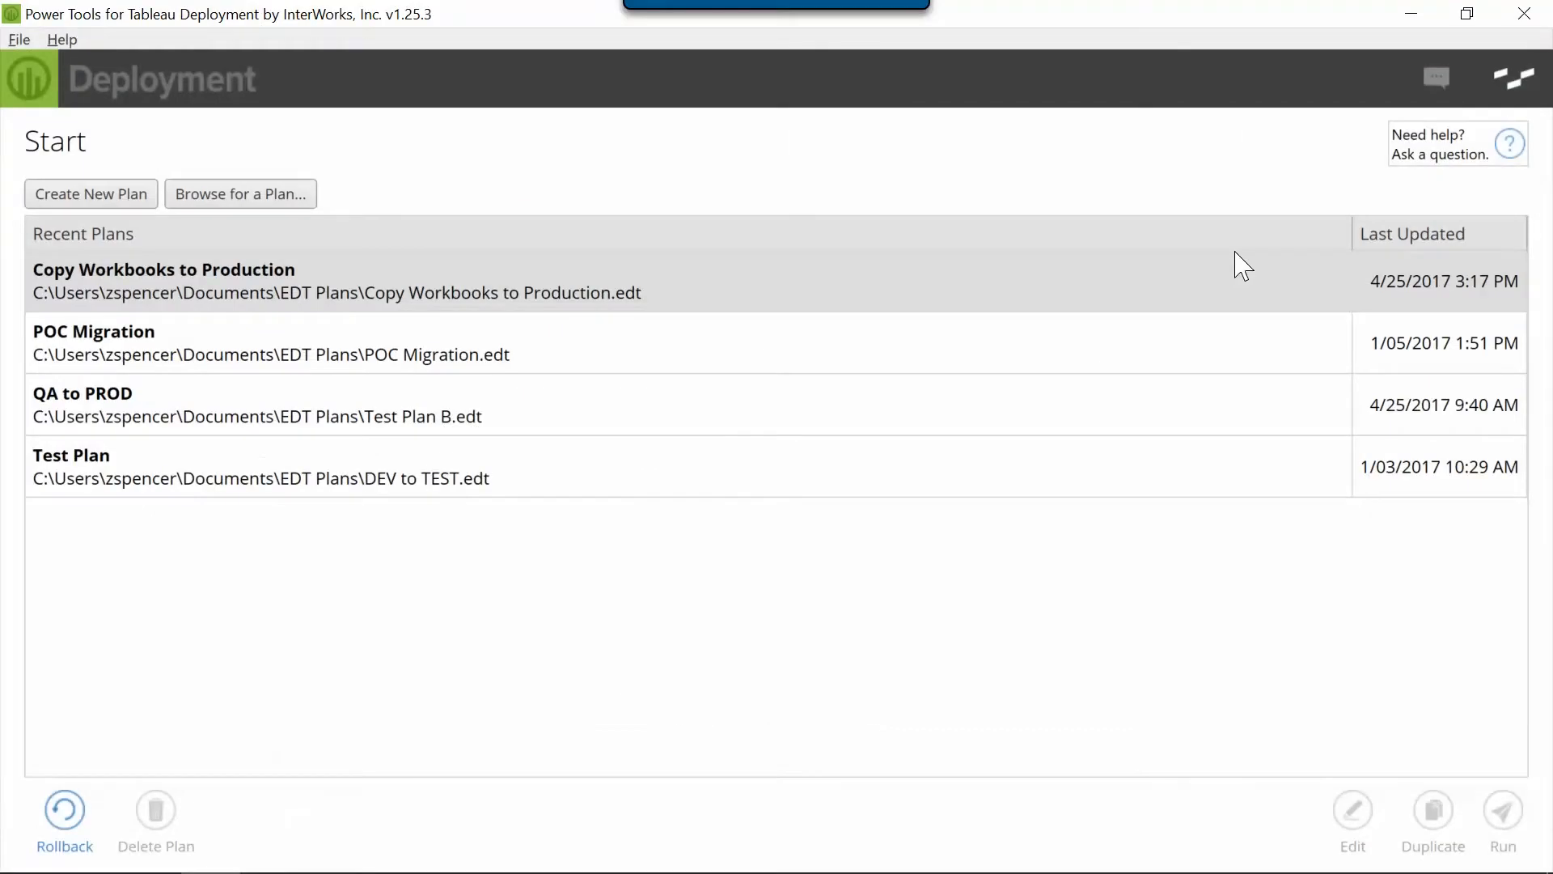
{"action": "left_click", "coordinate": [142, 207]}
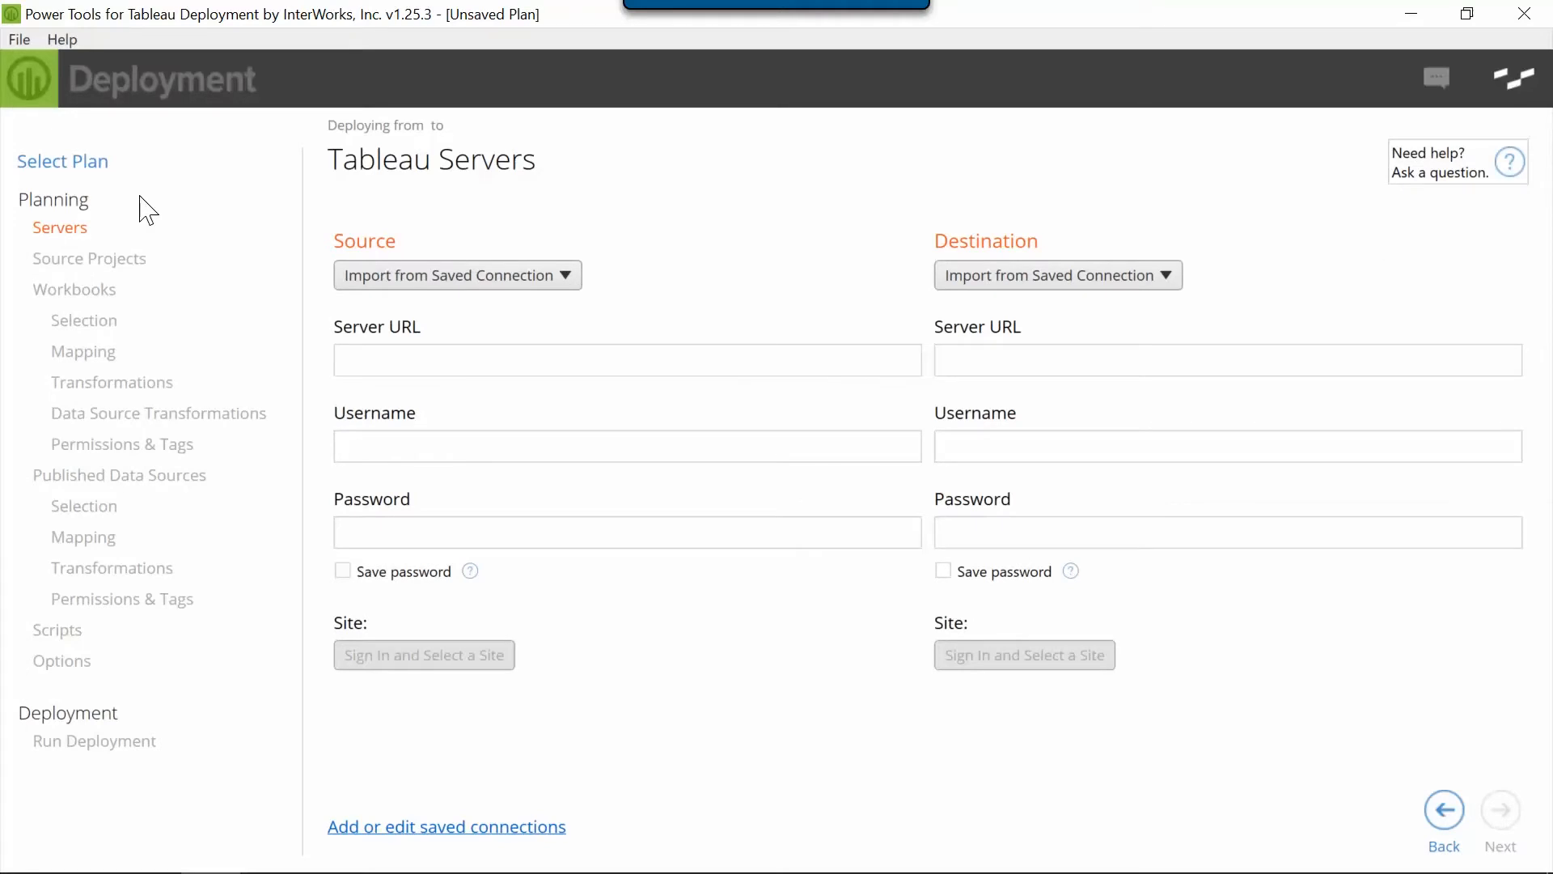
{"action": "left_click", "coordinate": [554, 279]}
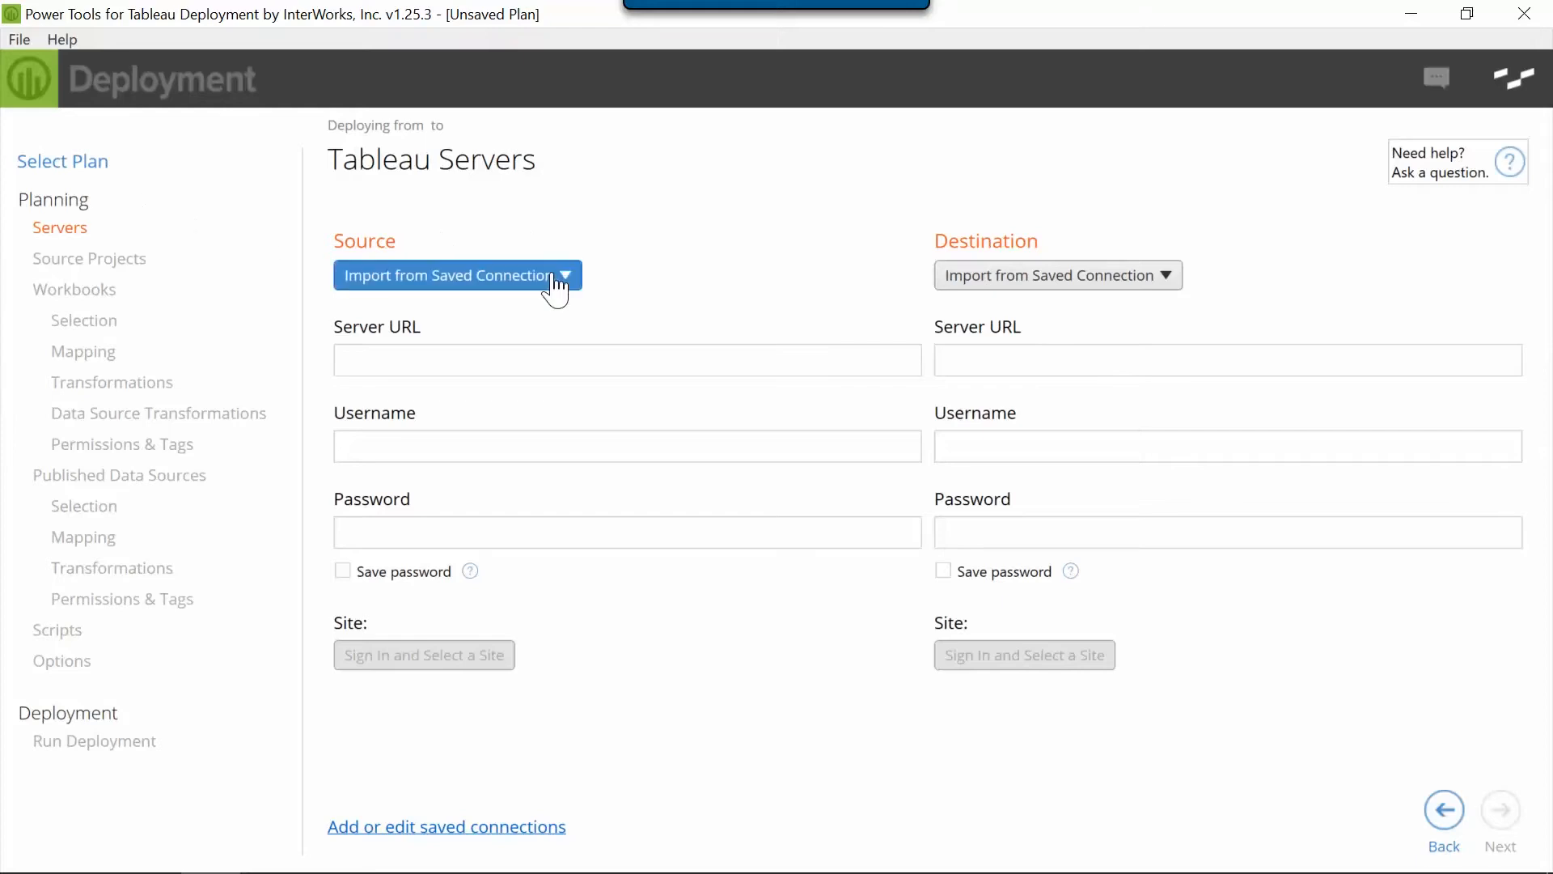
{"action": "left_click", "coordinate": [513, 421]}
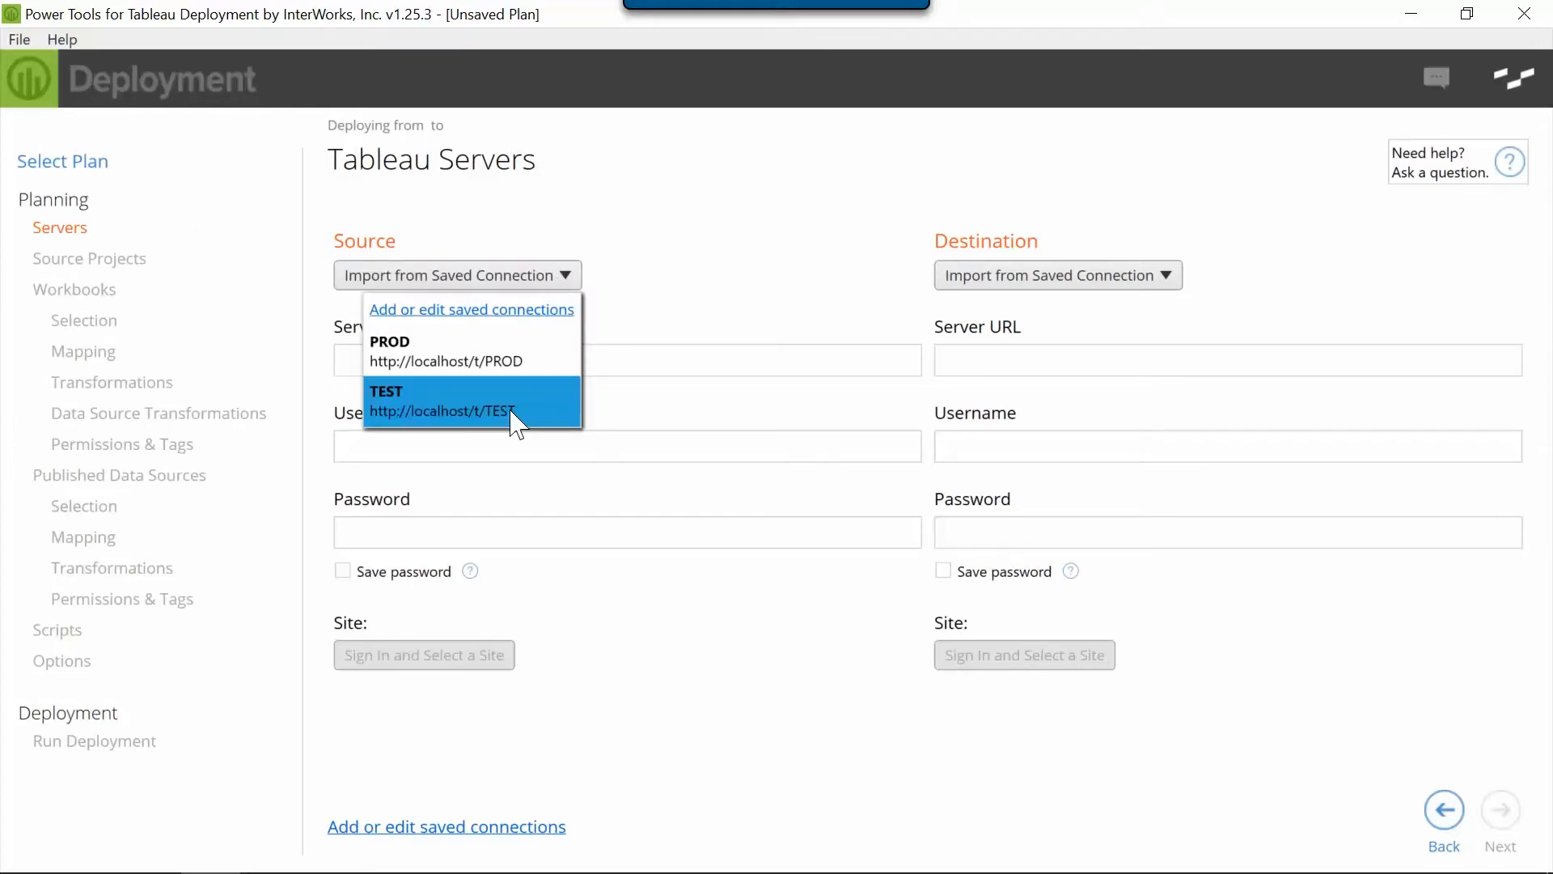
{"action": "left_click", "coordinate": [1064, 279]}
{"action": "left_click", "coordinate": [1068, 364]}
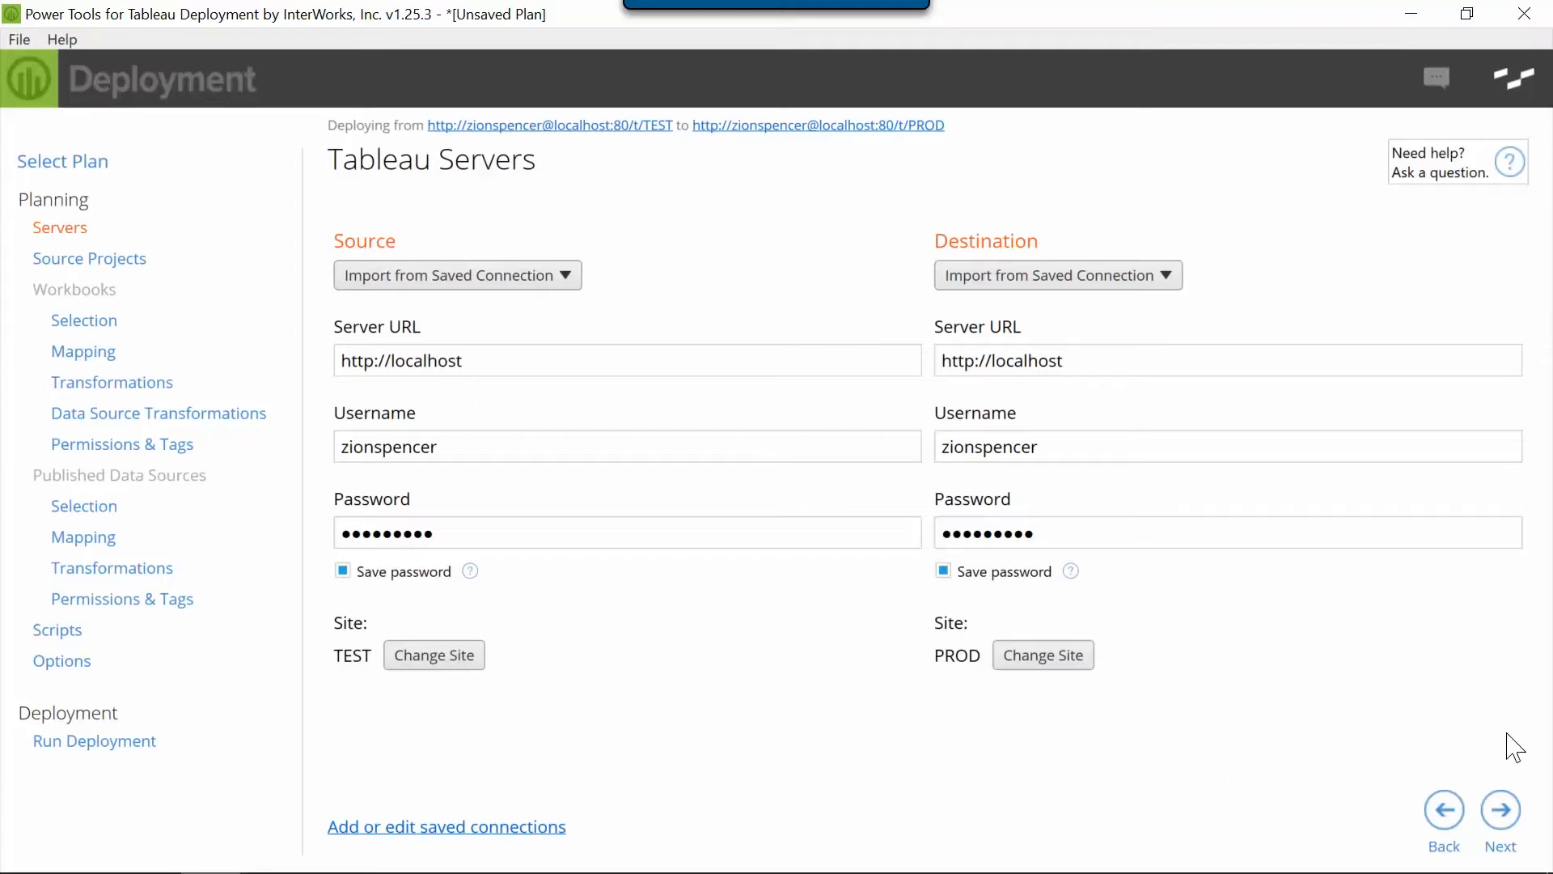
Keep all source projects and set a rule-based workbook selection for workbooks tagged with "Approved"
{"action": "left_click", "coordinate": [1503, 811]}
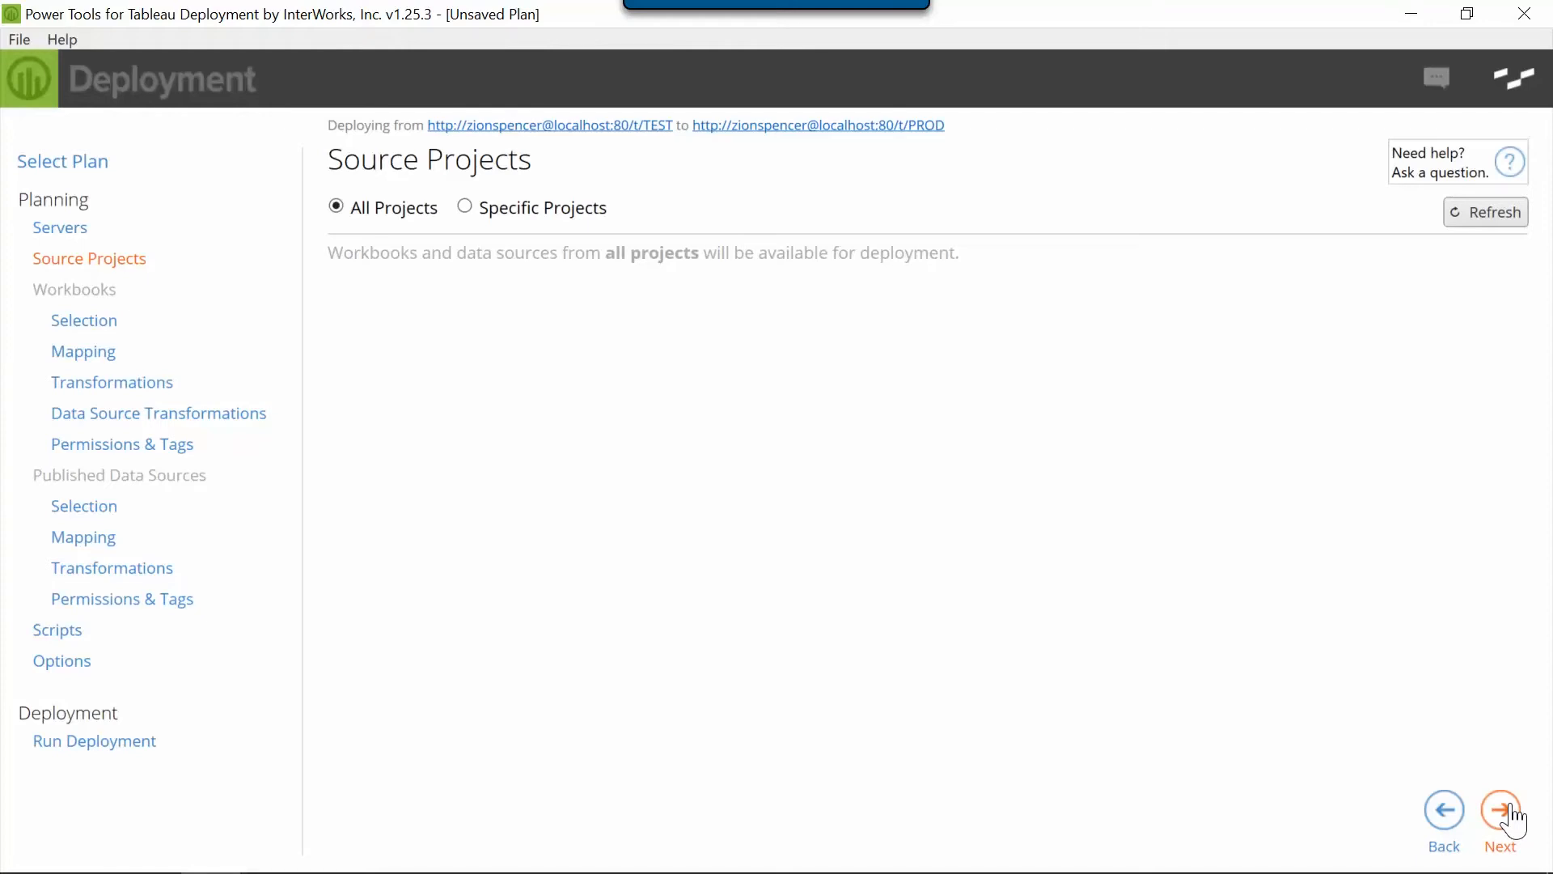
{"action": "left_click", "coordinate": [1509, 809]}
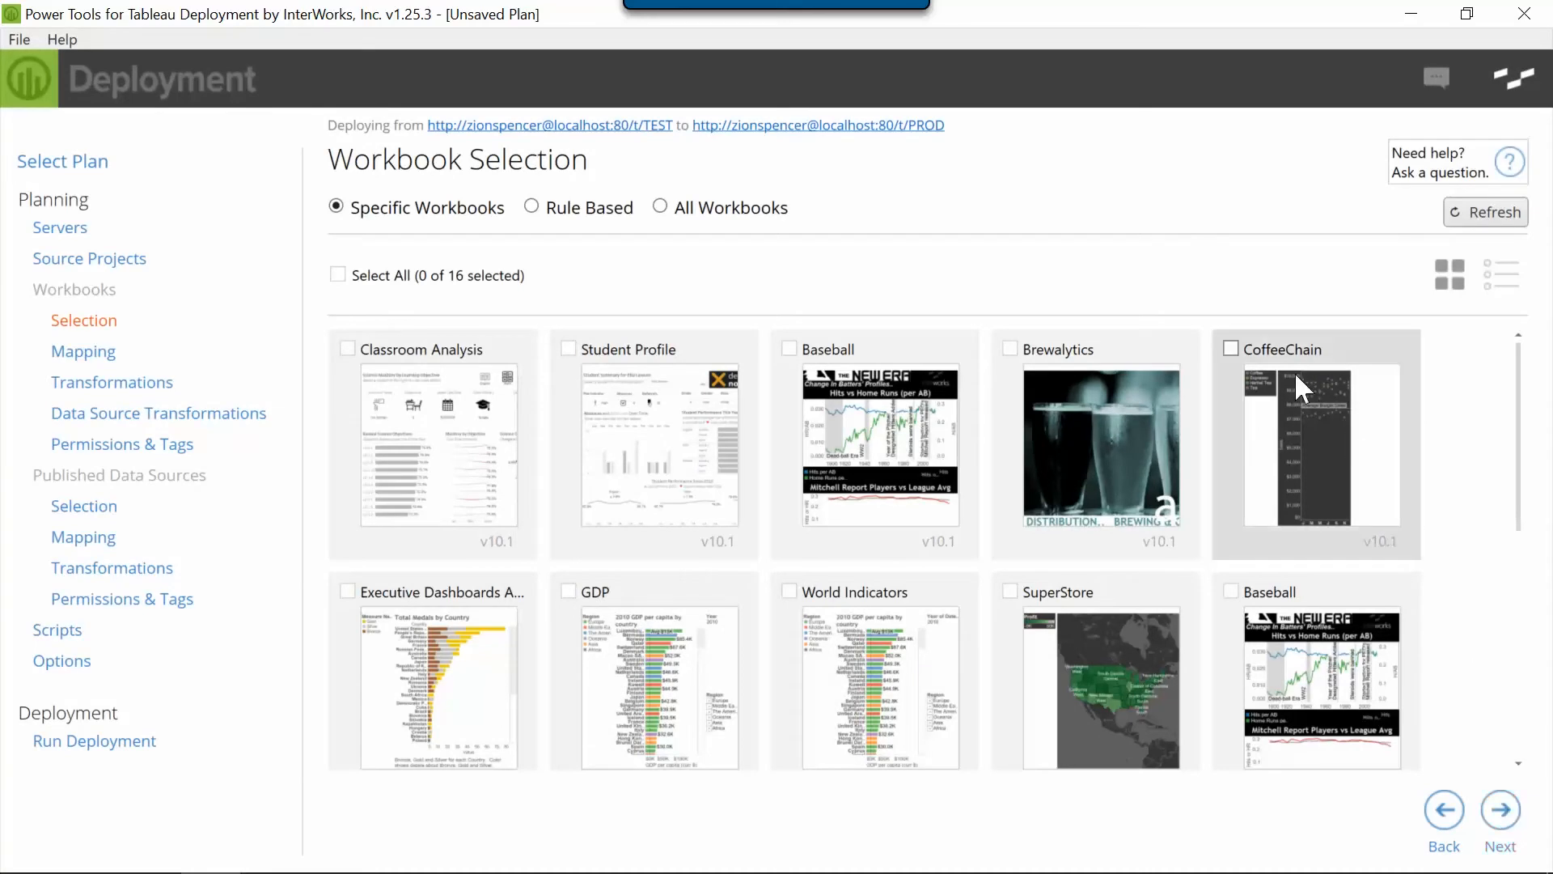
{"action": "left_click", "coordinate": [532, 208]}
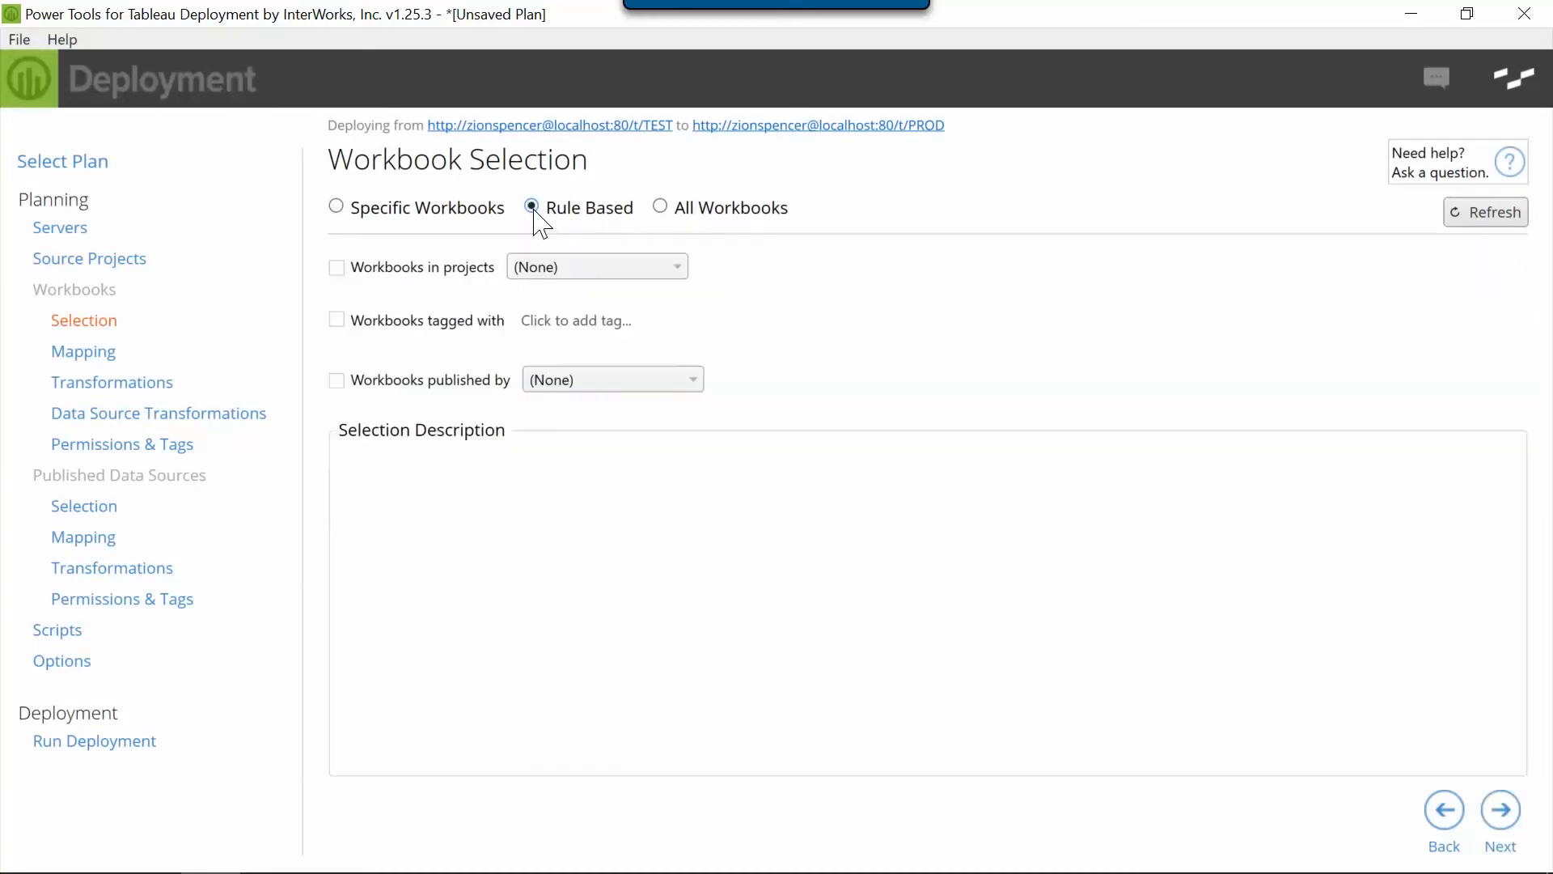
{"action": "left_click", "coordinate": [337, 318]}
{"action": "left_click", "coordinate": [555, 322]}
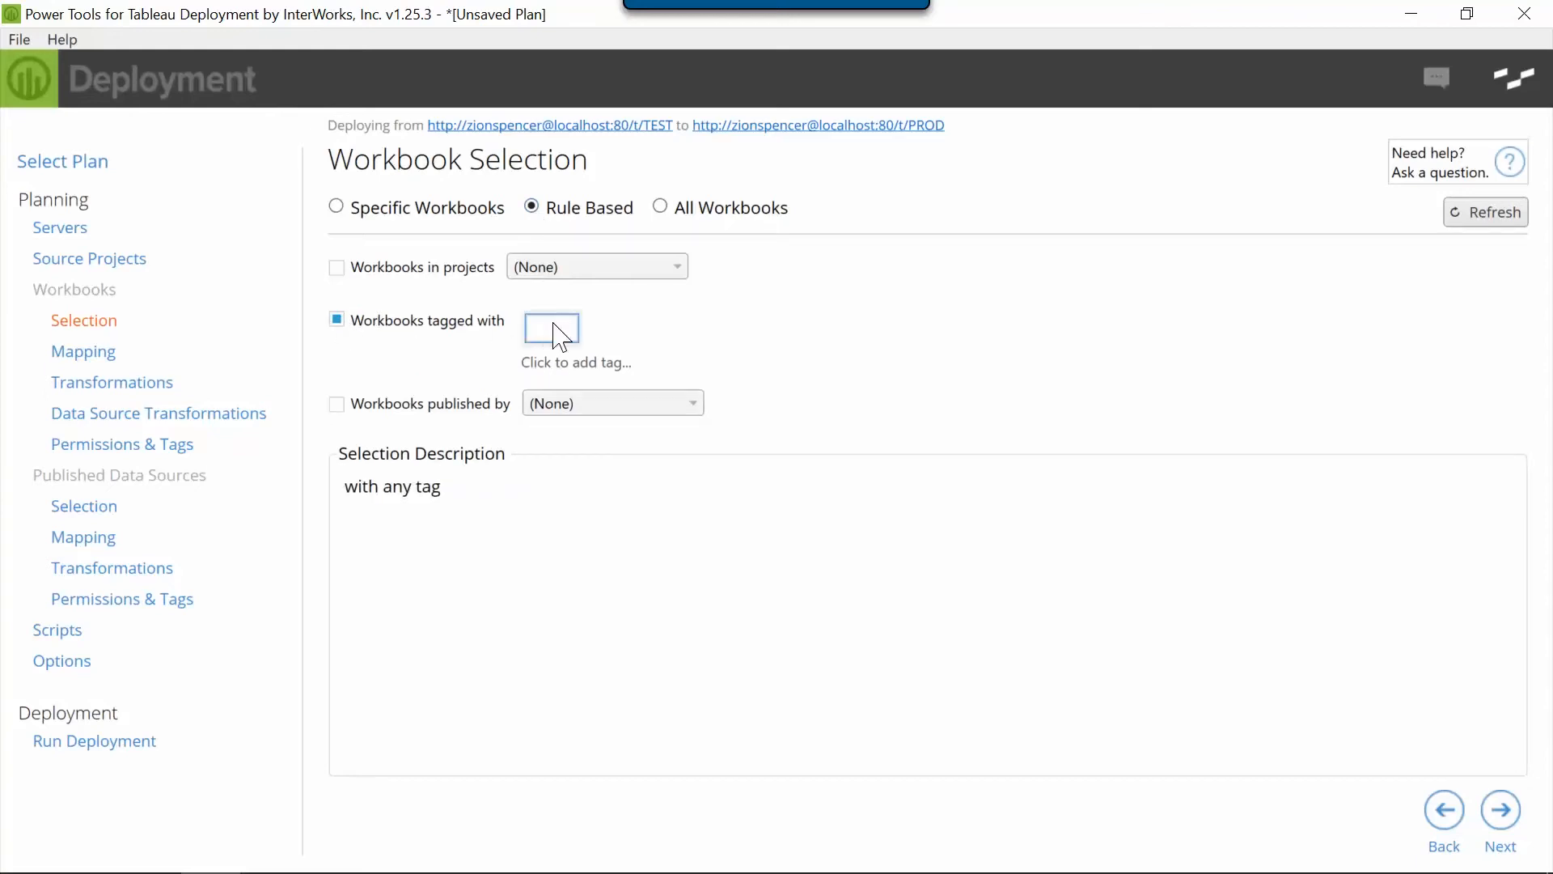
{"action": "type", "text": "Approved"}
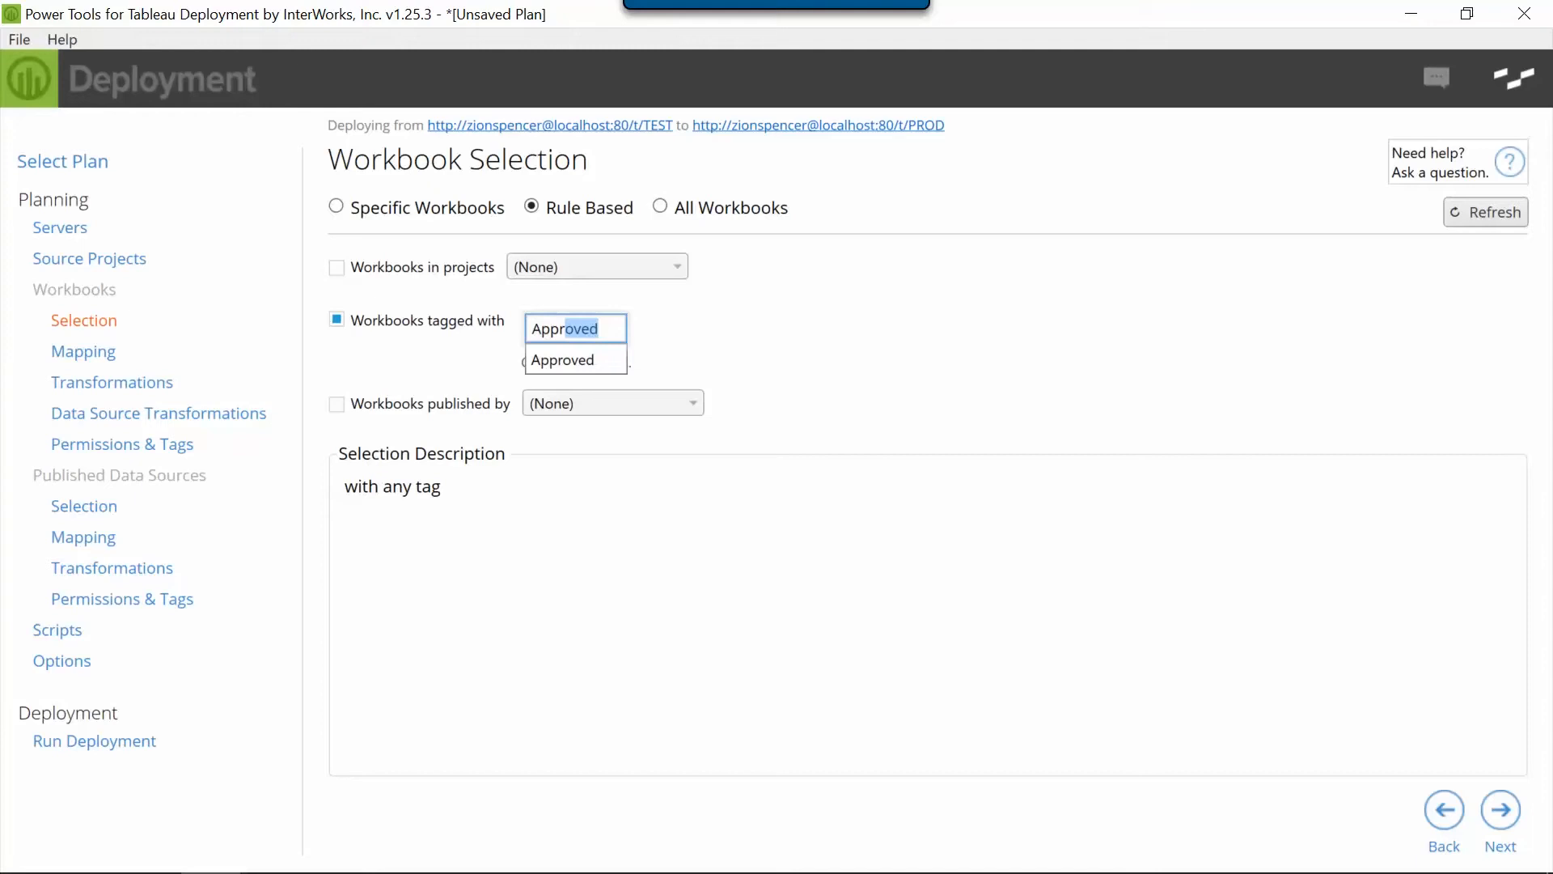
{"action": "key", "text": "Return"}
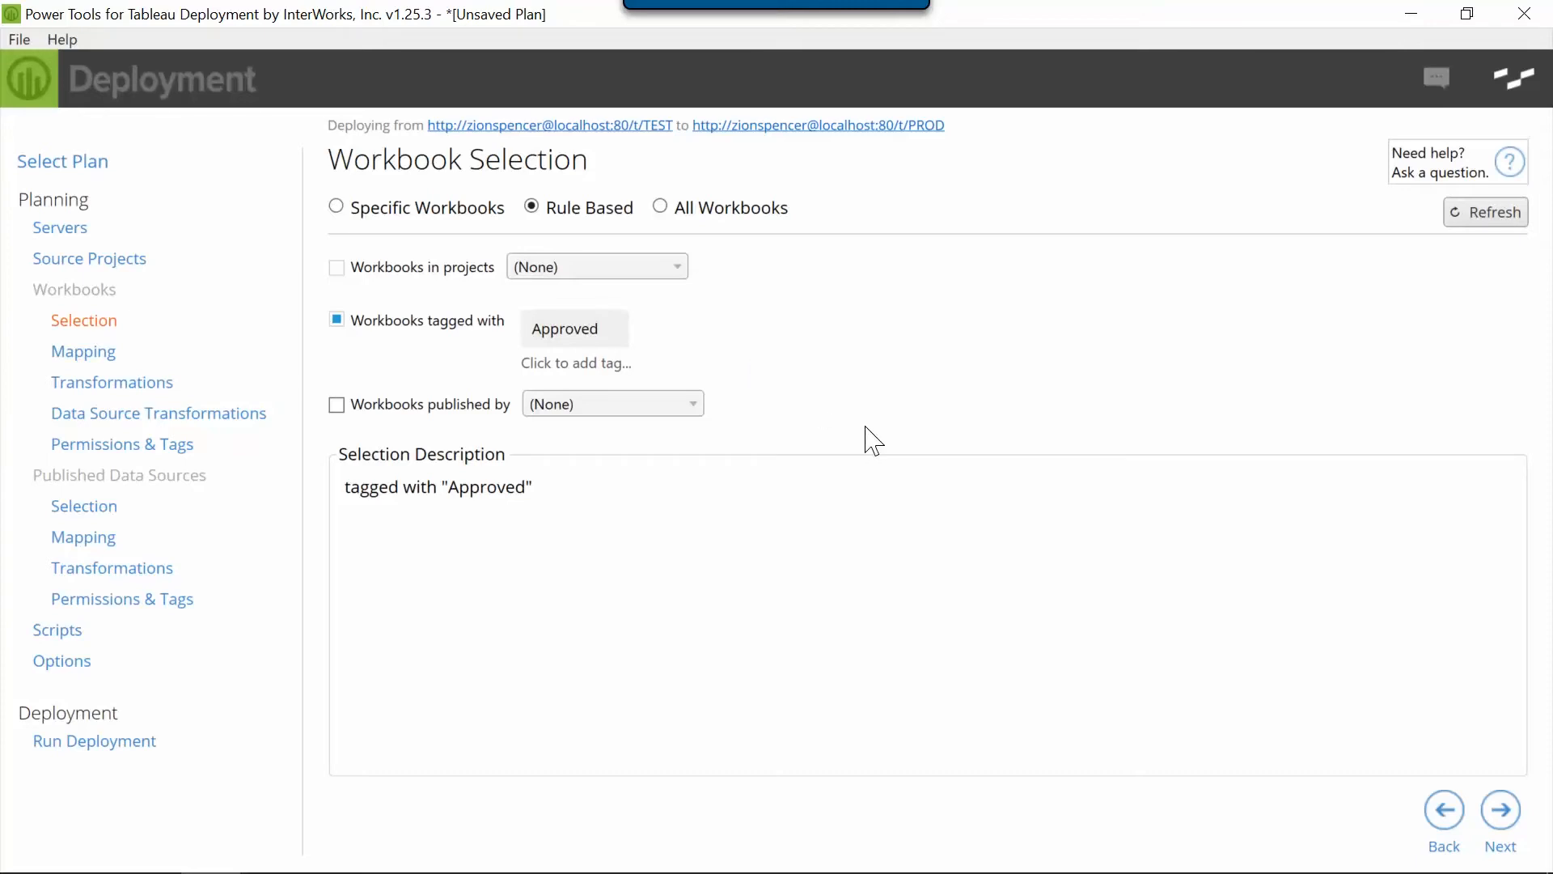
Add a Remove Images workbook transformation that removes devdata.png from the Student Profile workbook
{"action": "left_click", "coordinate": [167, 388]}
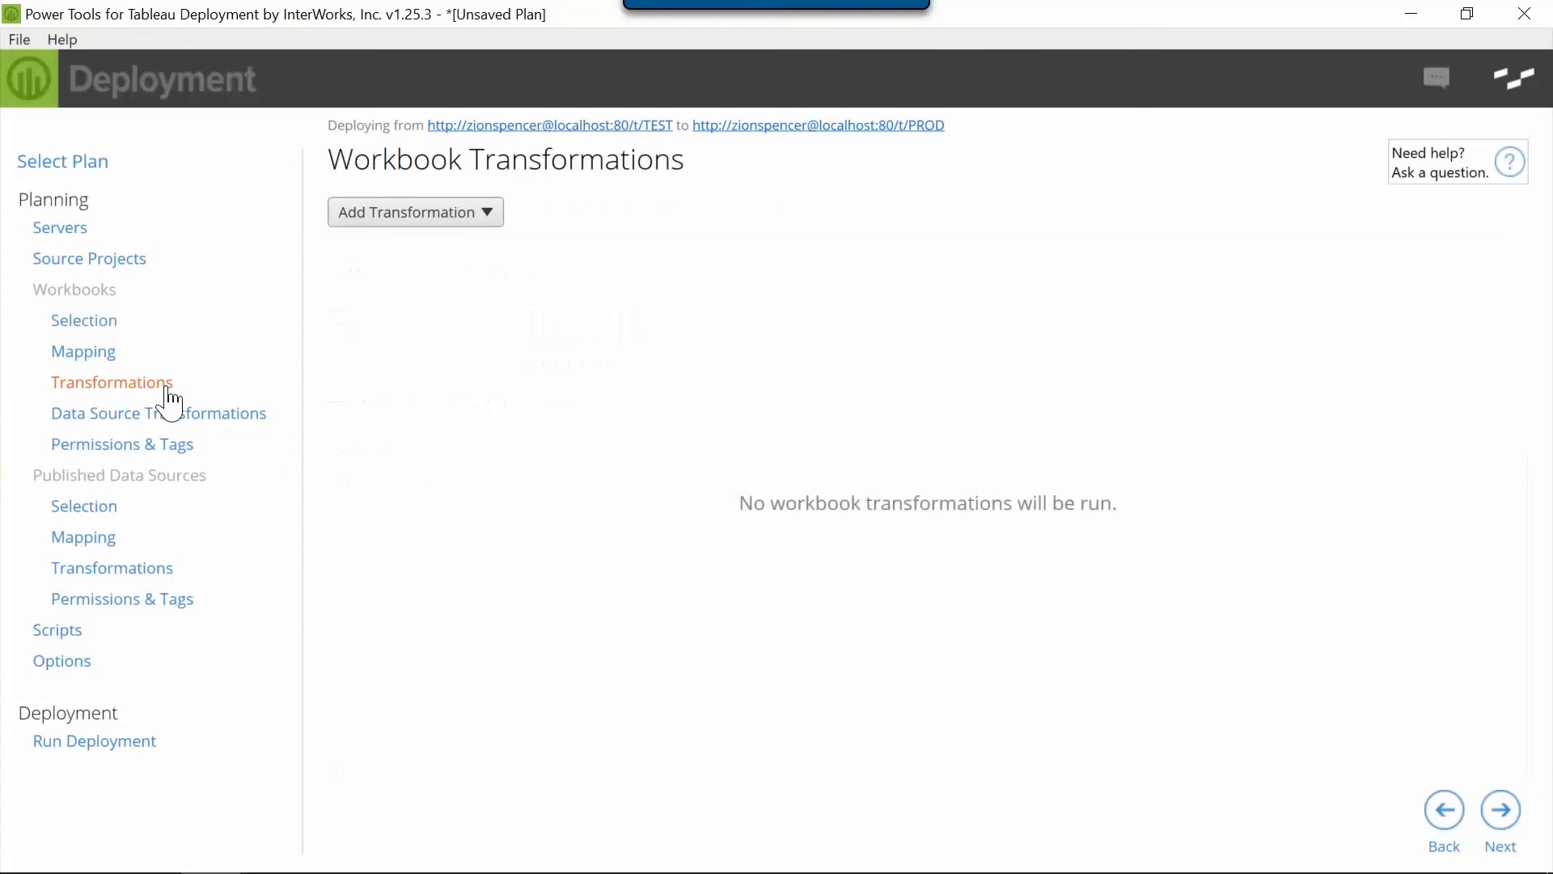
{"action": "left_click", "coordinate": [426, 223]}
{"action": "left_click", "coordinate": [382, 366]}
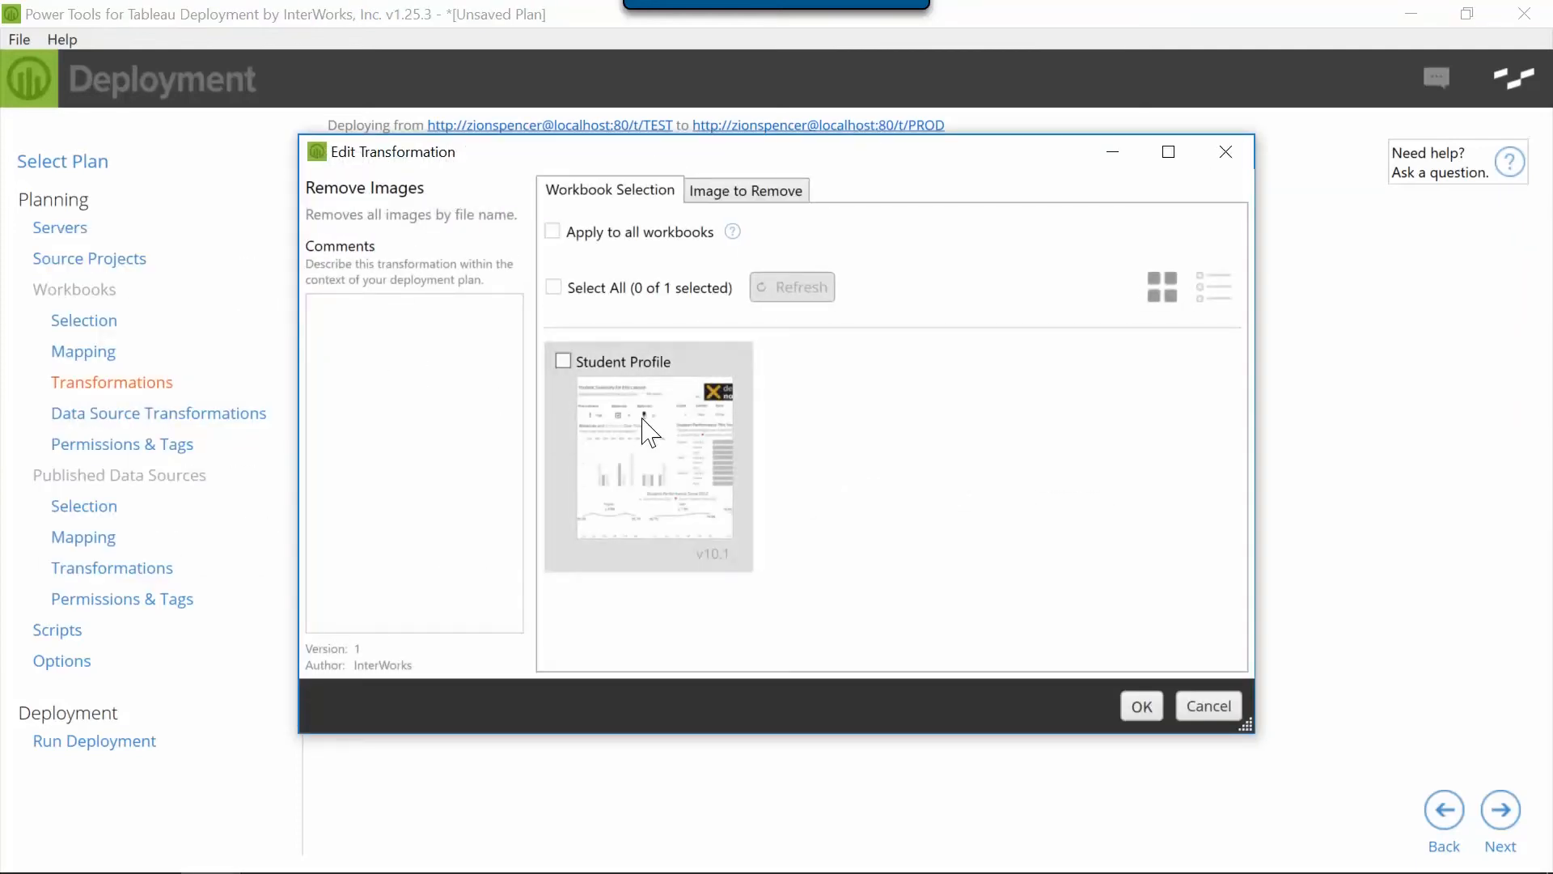
{"action": "left_click", "coordinate": [644, 421]}
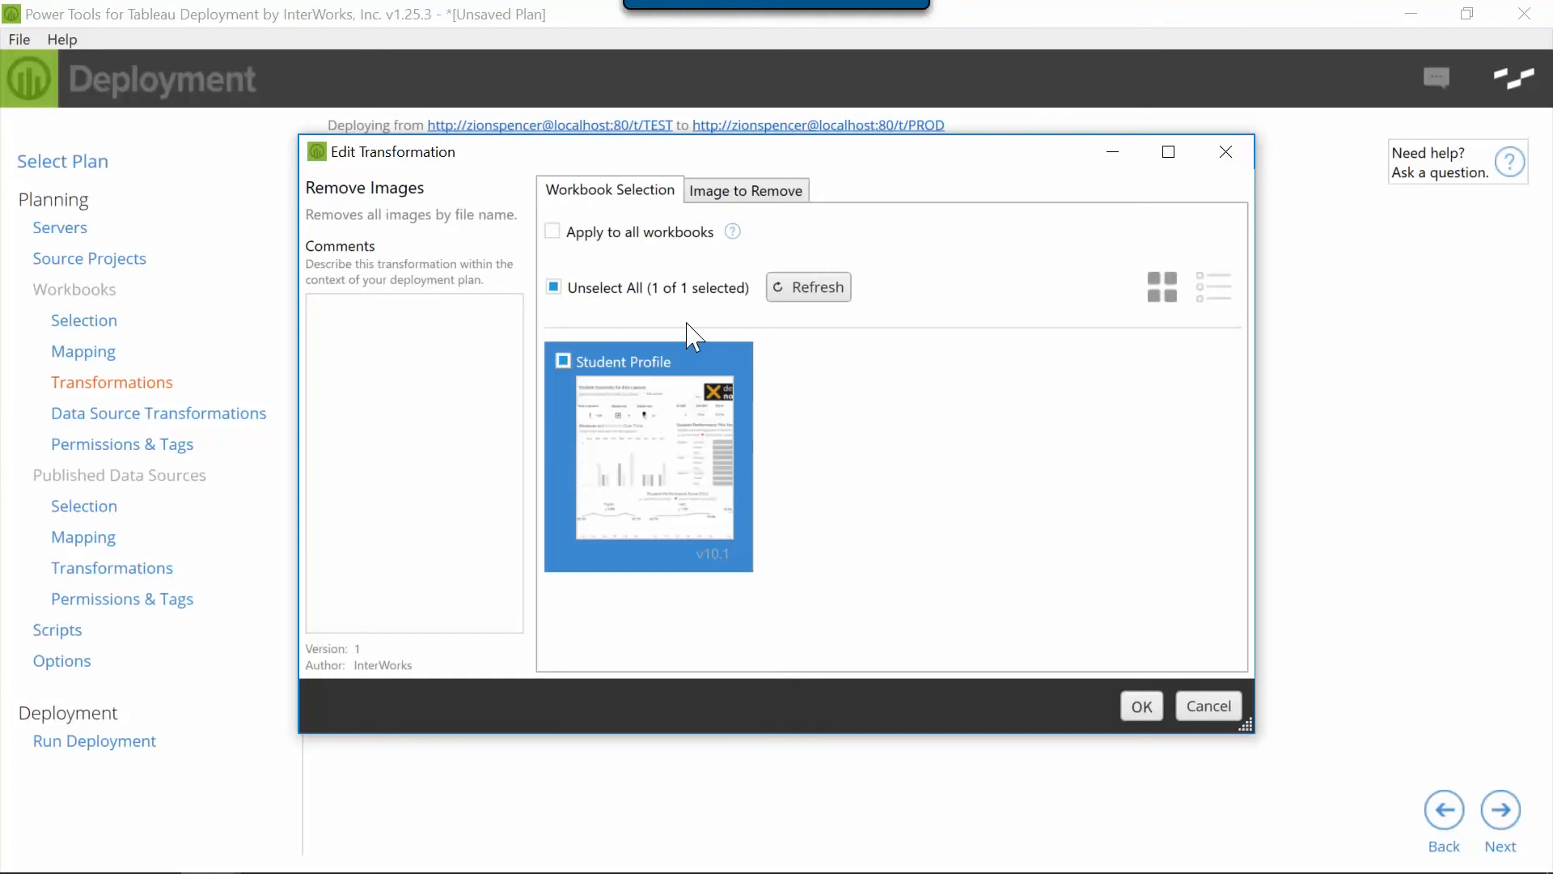
{"action": "left_click", "coordinate": [744, 192]}
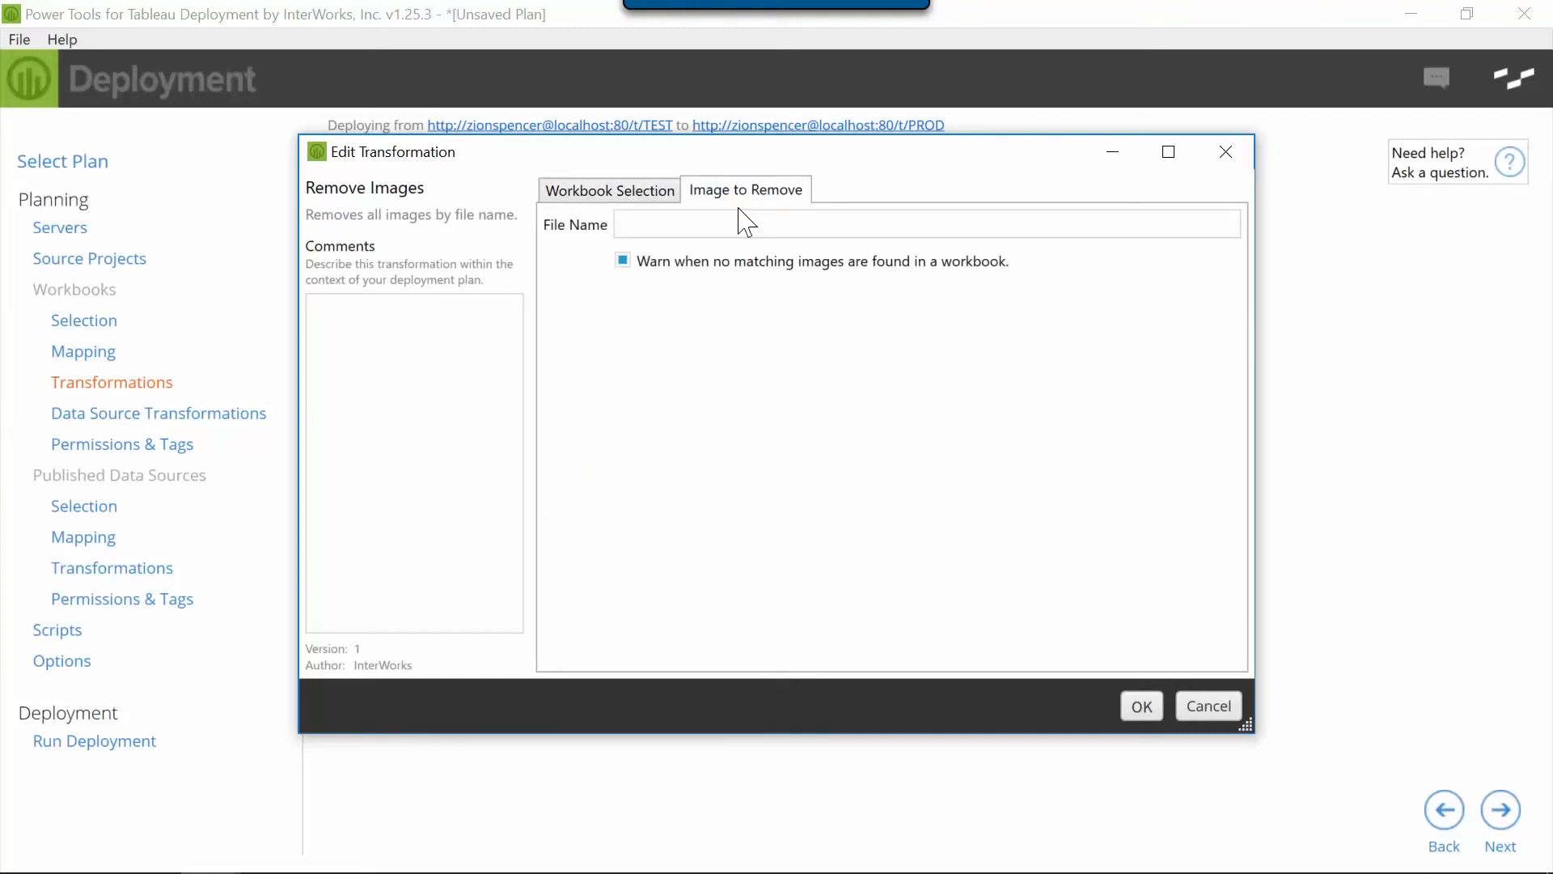
{"action": "left_click", "coordinate": [739, 219]}
{"action": "type", "text": "devdata.png"}
{"action": "left_click", "coordinate": [1143, 712]}
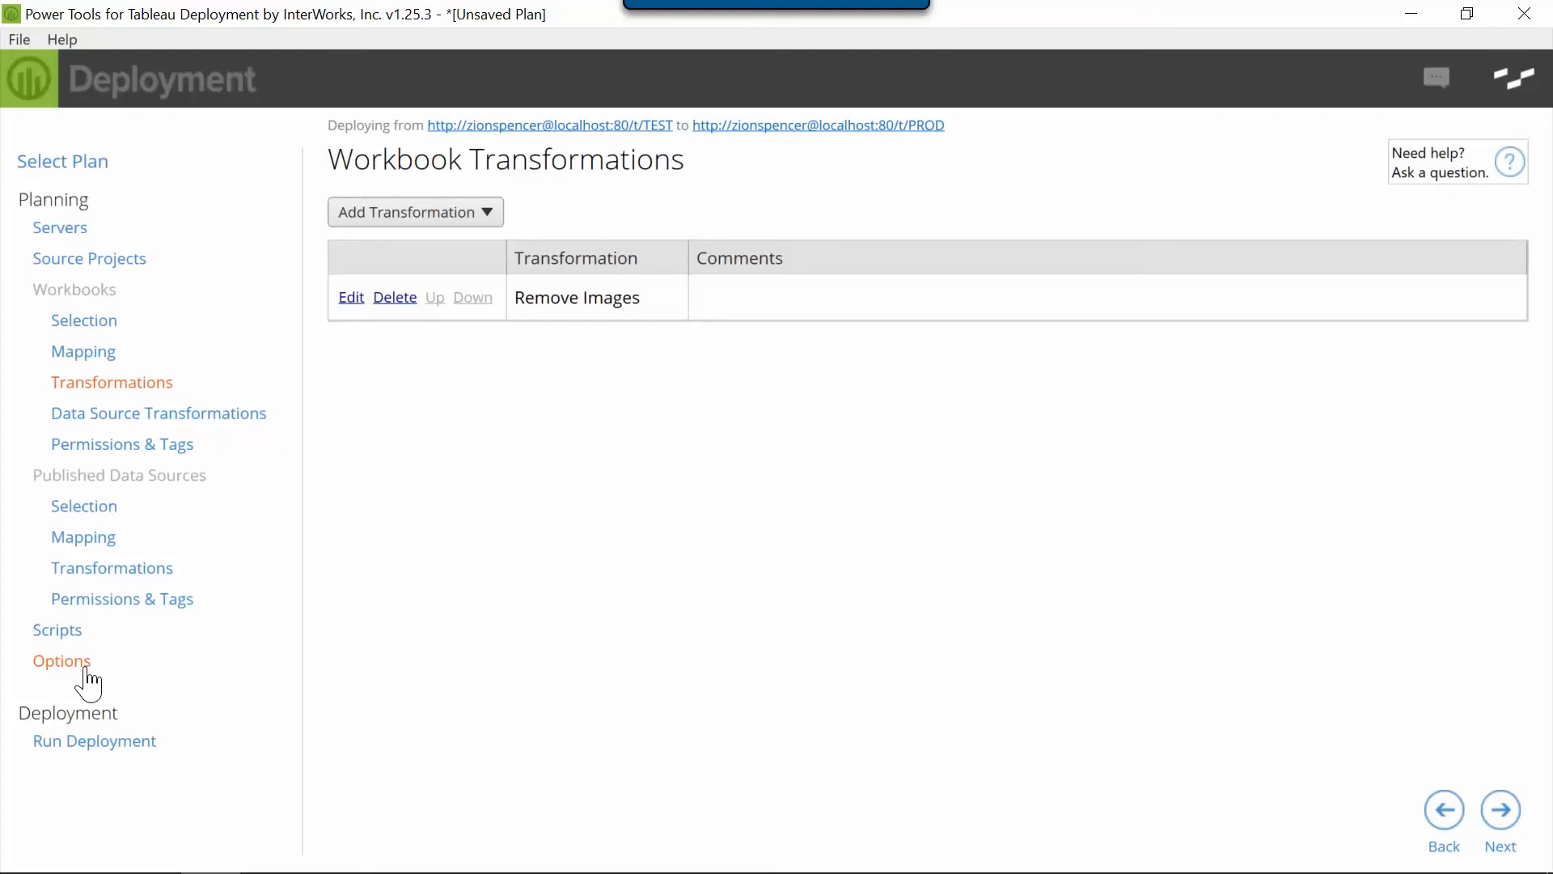
Run the deployment from TEST to PROD and show its output log
{"action": "left_click", "coordinate": [86, 751]}
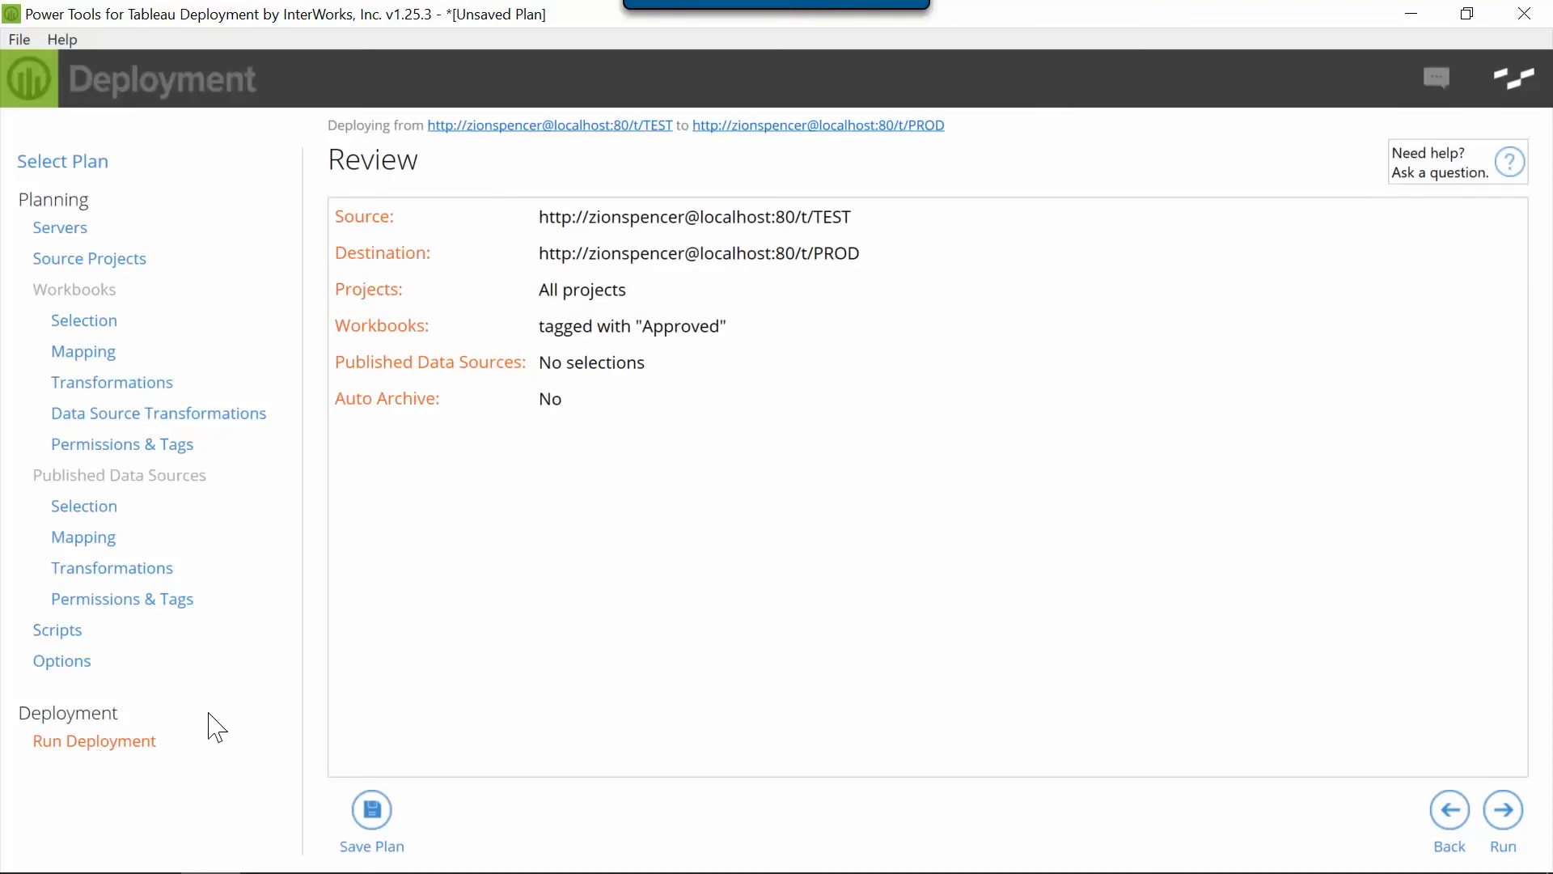
{"action": "left_click", "coordinate": [1505, 811]}
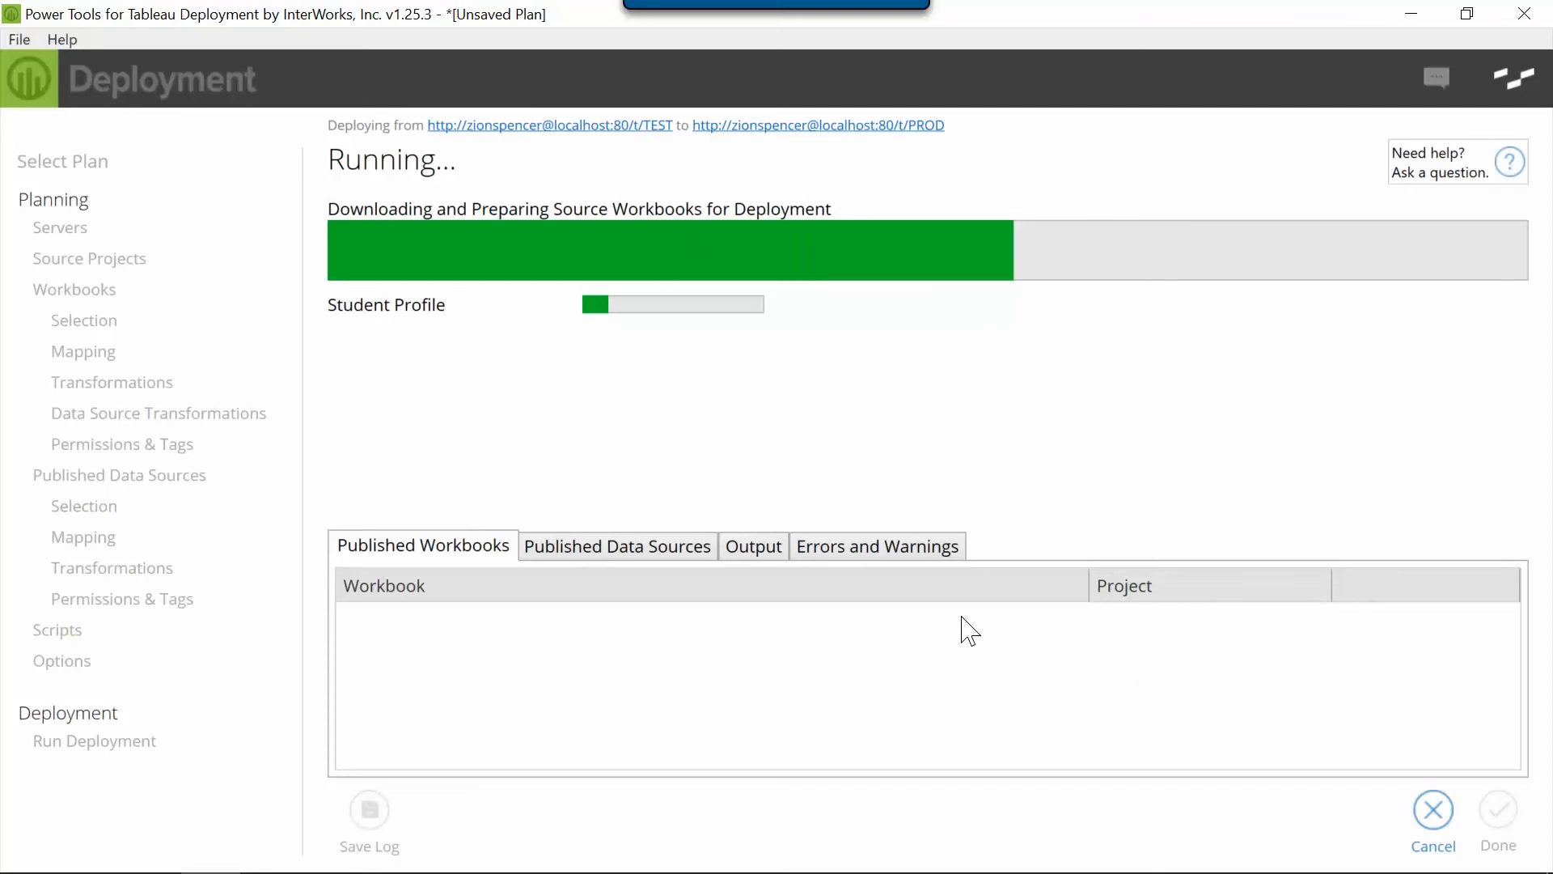
{"action": "left_click", "coordinate": [753, 548]}
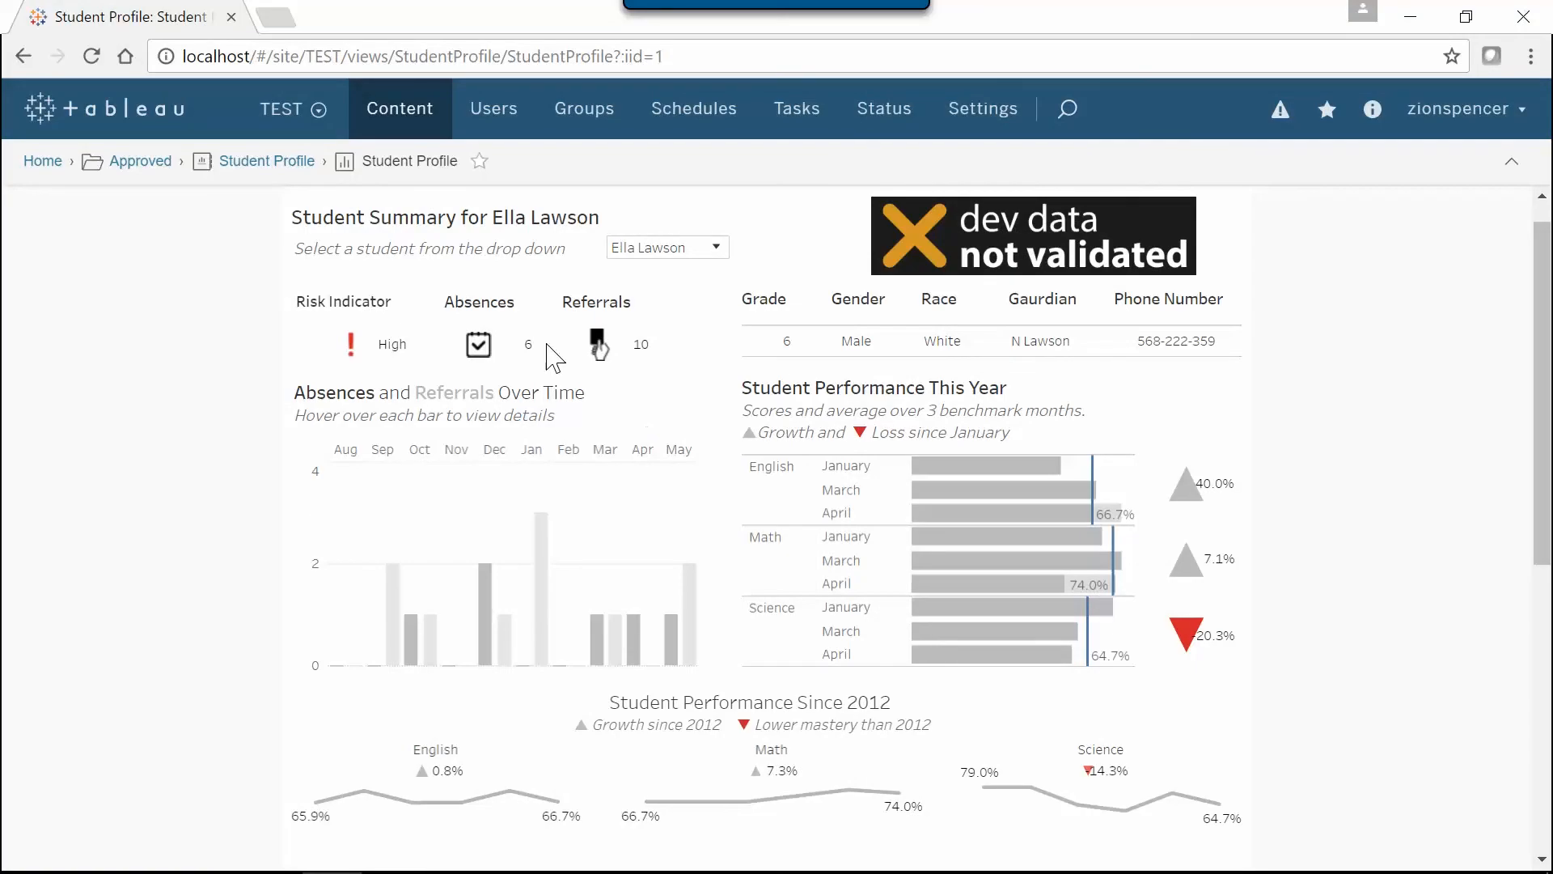
Open the deployed Student Profile view in the PROD site's Approved project on Tableau Server and examine the dashboard
{"action": "left_click", "coordinate": [279, 104]}
{"action": "left_click", "coordinate": [318, 269]}
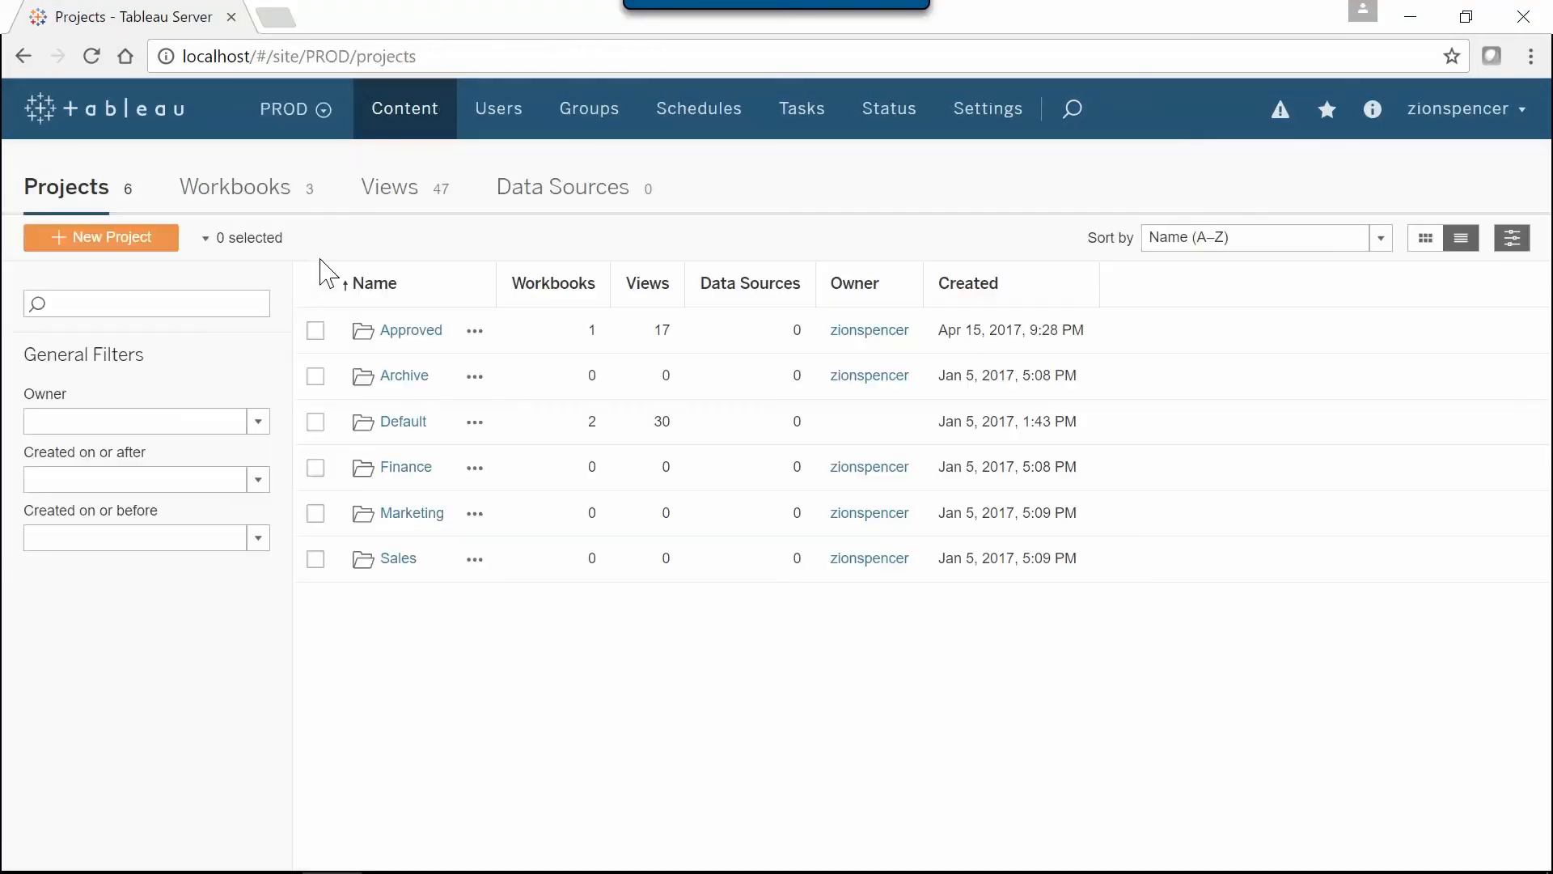
{"action": "left_click", "coordinate": [399, 330]}
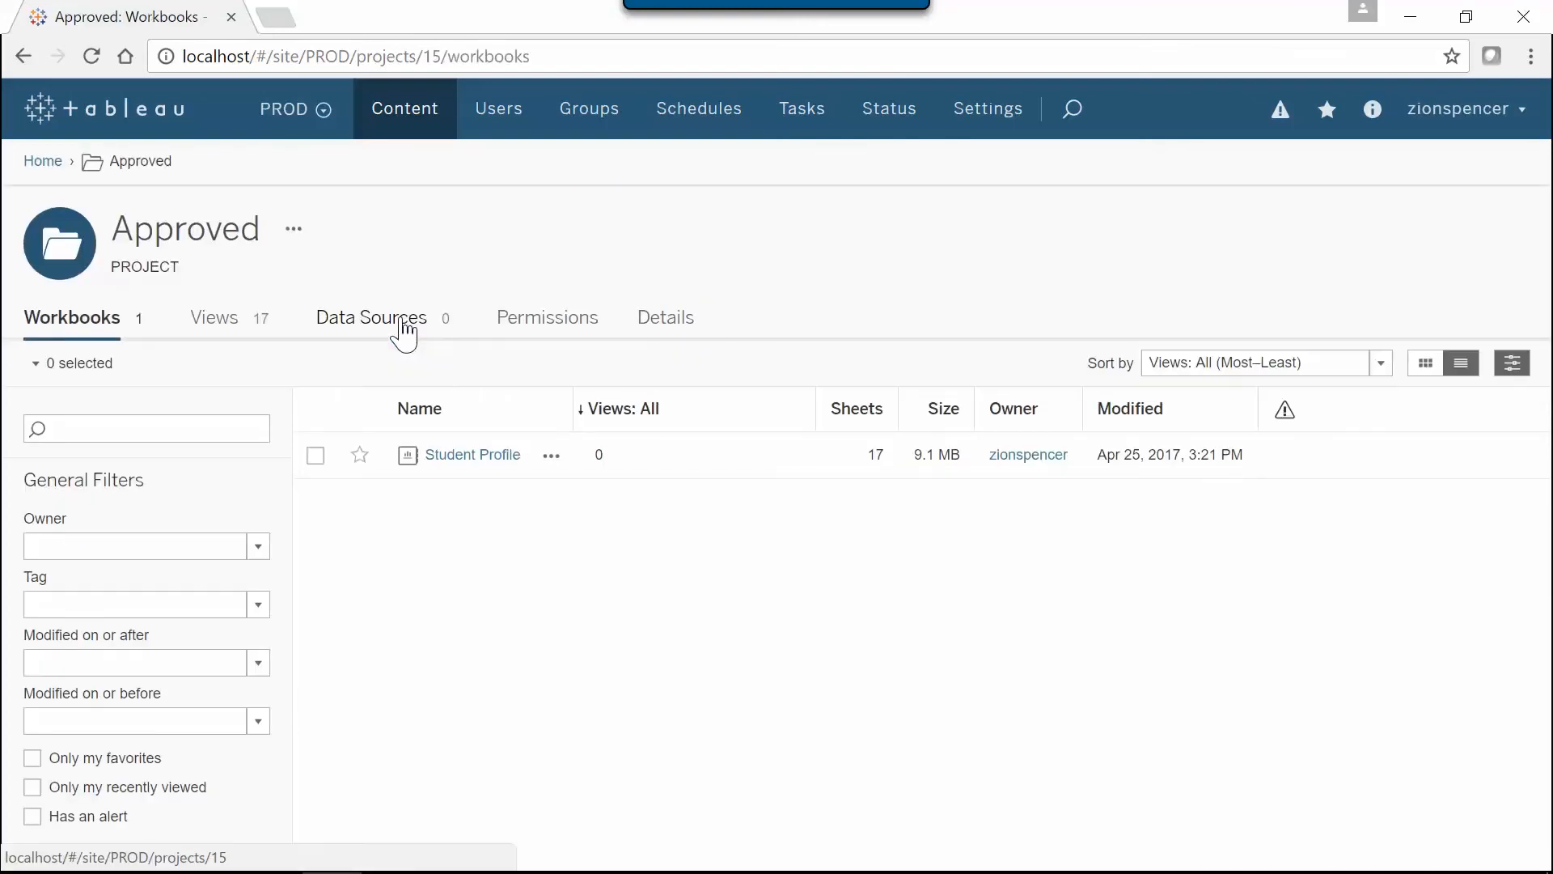
{"action": "left_click", "coordinate": [471, 455]}
{"action": "left_click", "coordinate": [190, 456]}
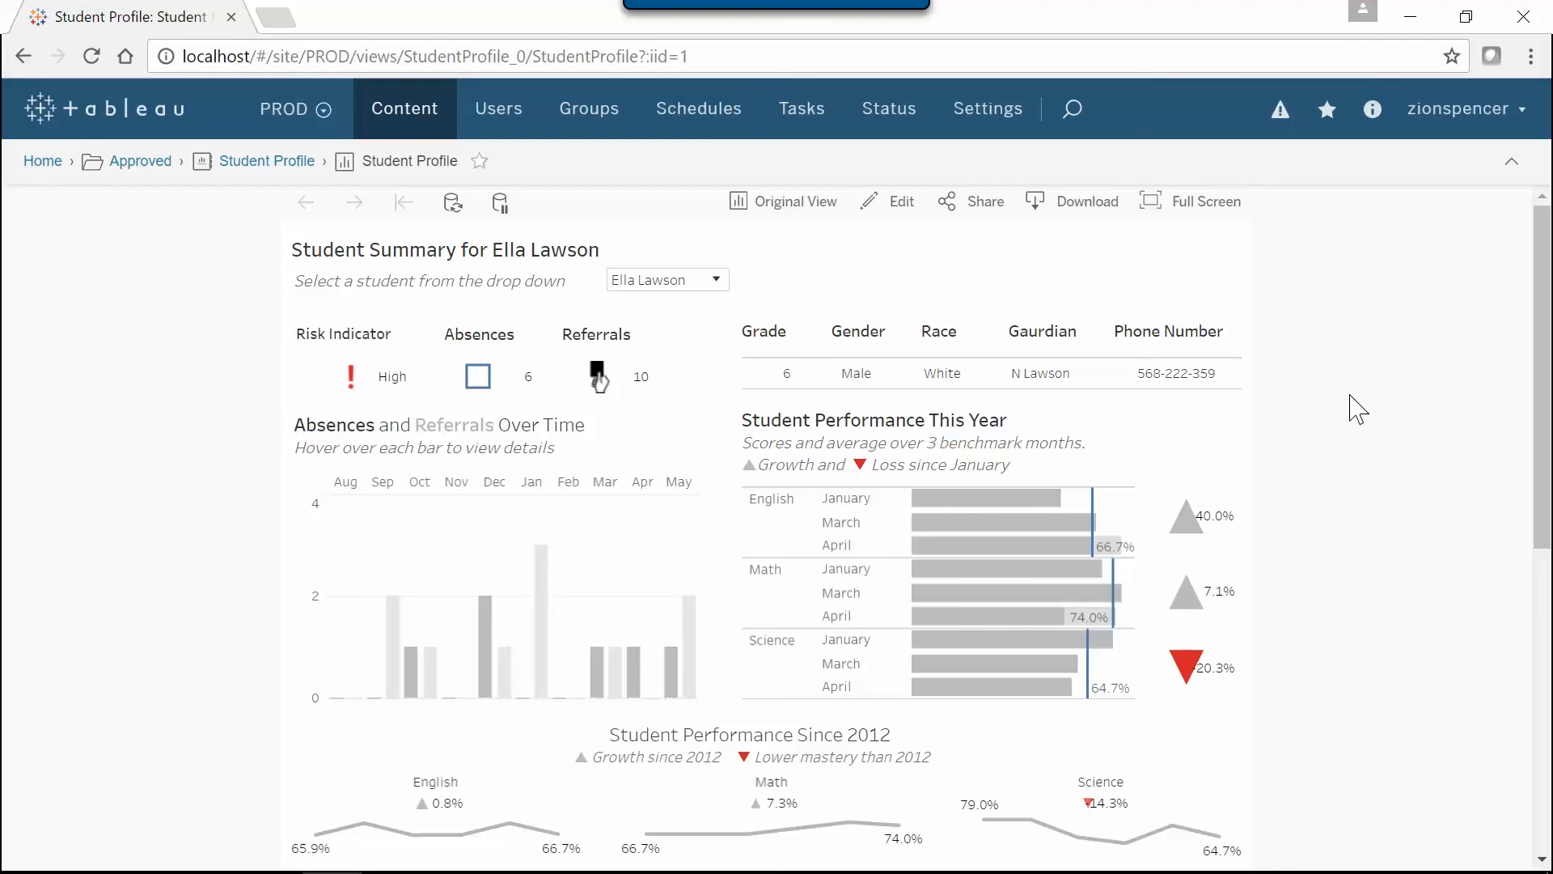
{"action": "scroll", "coordinate": [1357, 410], "scroll_direction": "down", "scroll_amount": 2}
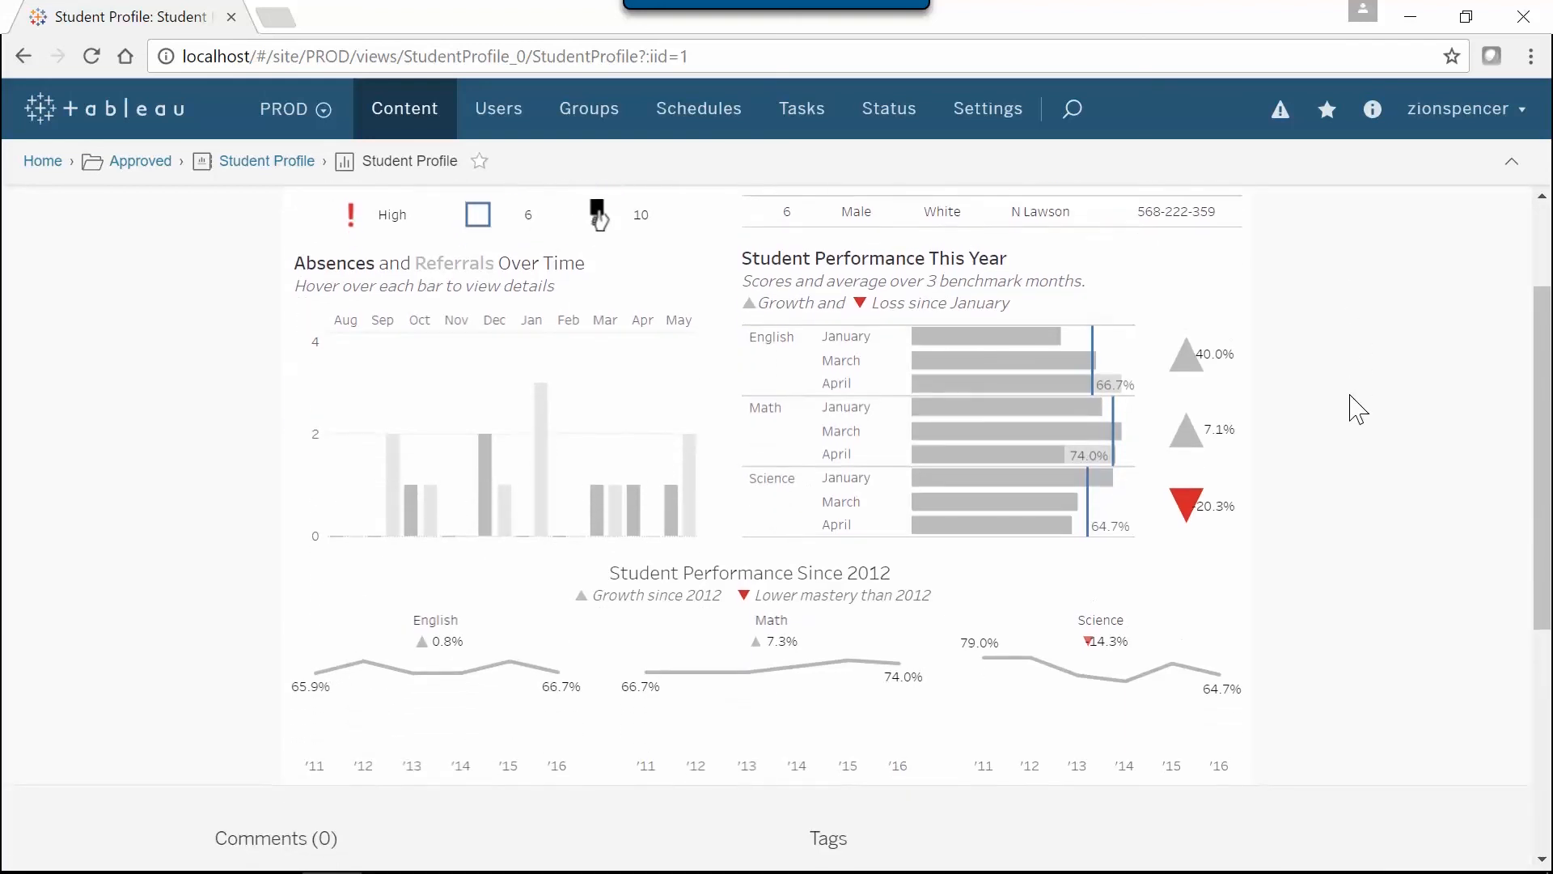
{"action": "scroll", "coordinate": [1358, 410], "scroll_direction": "up", "scroll_amount": 2}
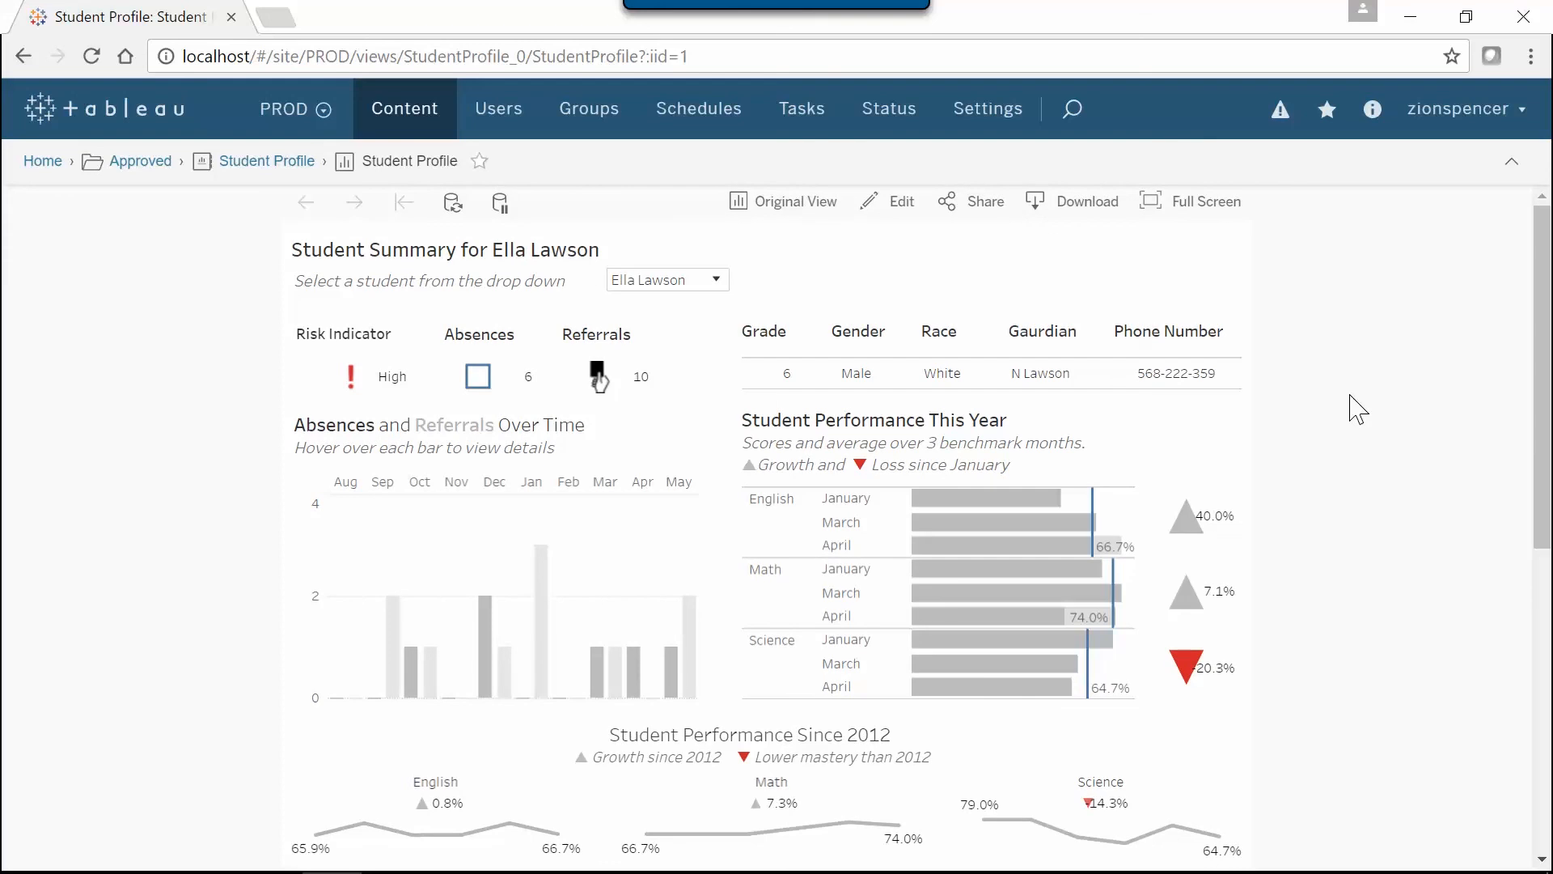